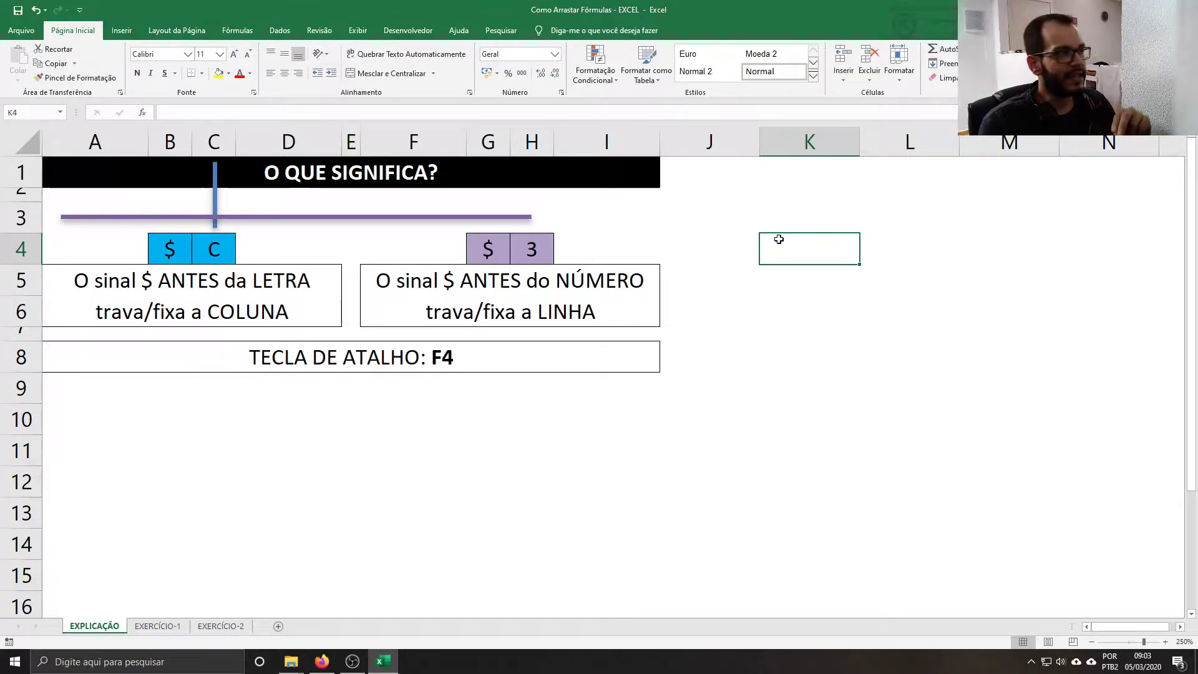
Review the explanations of the $ sign before the column letter and row number, and of the F4 shortcut
{"action": "left_click", "coordinate": [166, 253]}
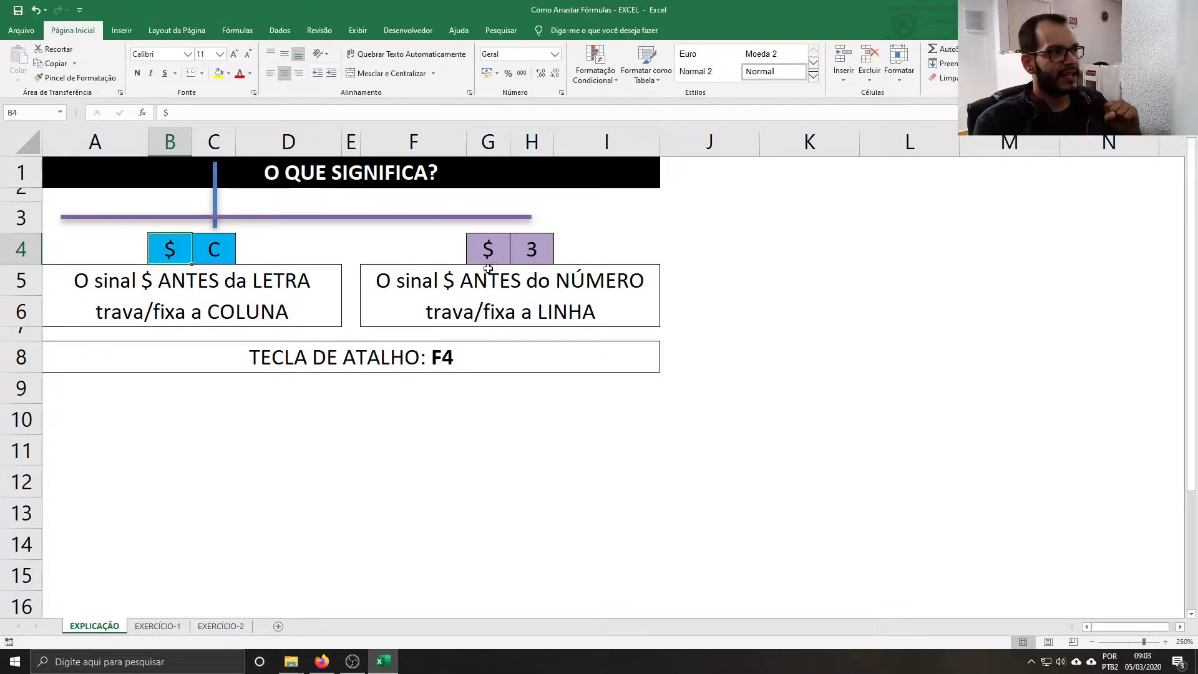
{"action": "left_click", "coordinate": [515, 243]}
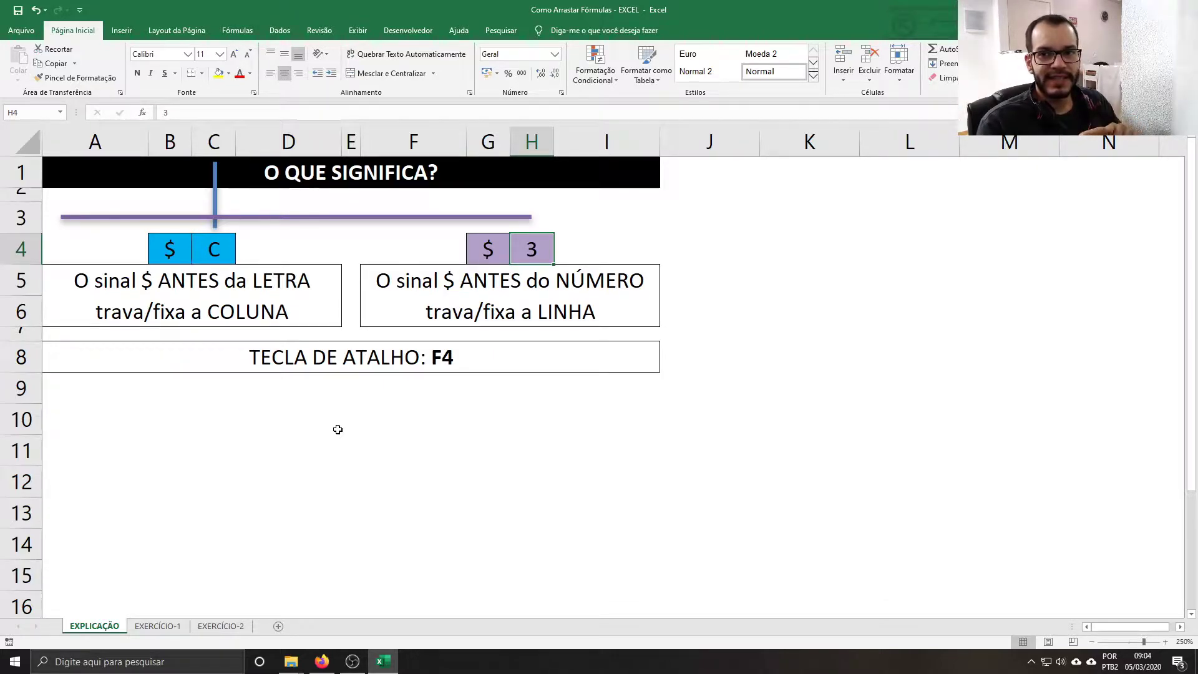
{"action": "left_click", "coordinate": [392, 365]}
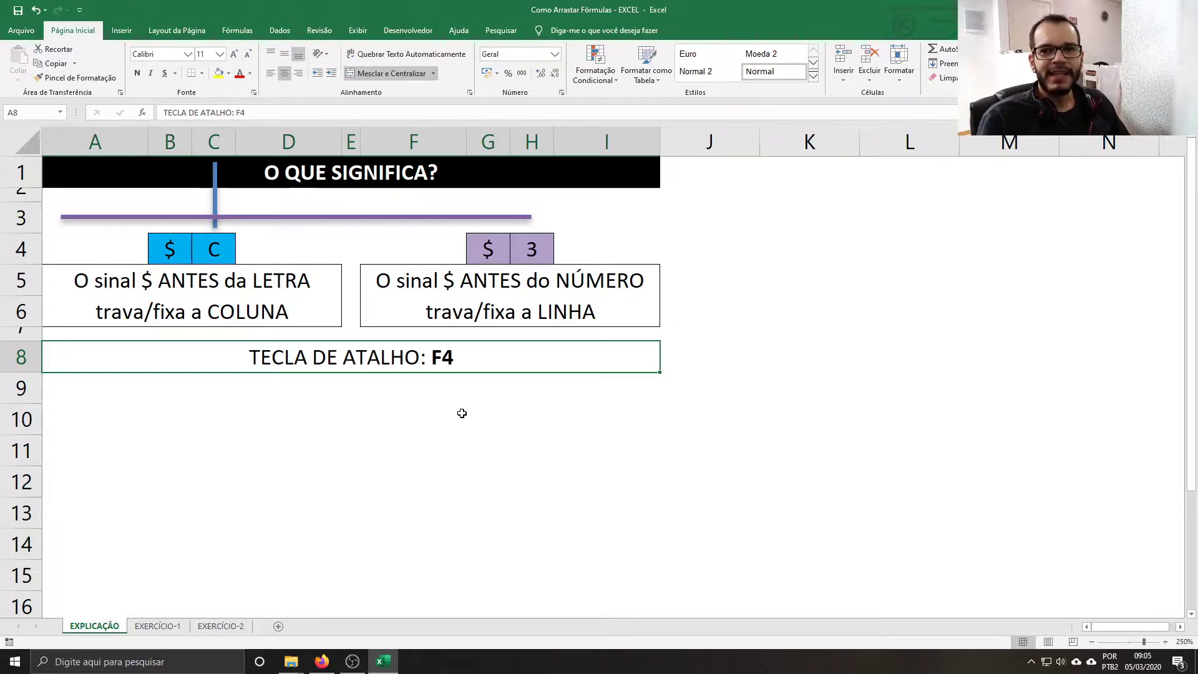
On the EXERCÍCIO-1 sheet, calculate the first salary adjustment in C4 as =B4*E4 and fill the formula down to C11
{"action": "left_click", "coordinate": [158, 629]}
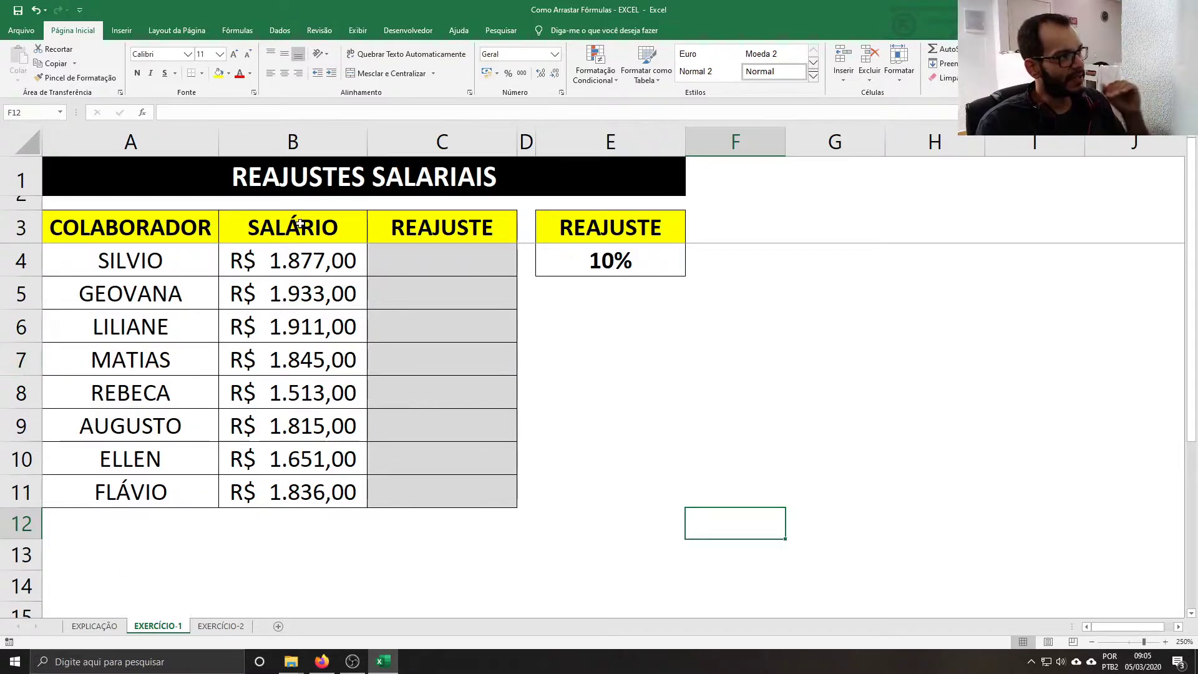
{"action": "left_click", "coordinate": [433, 266]}
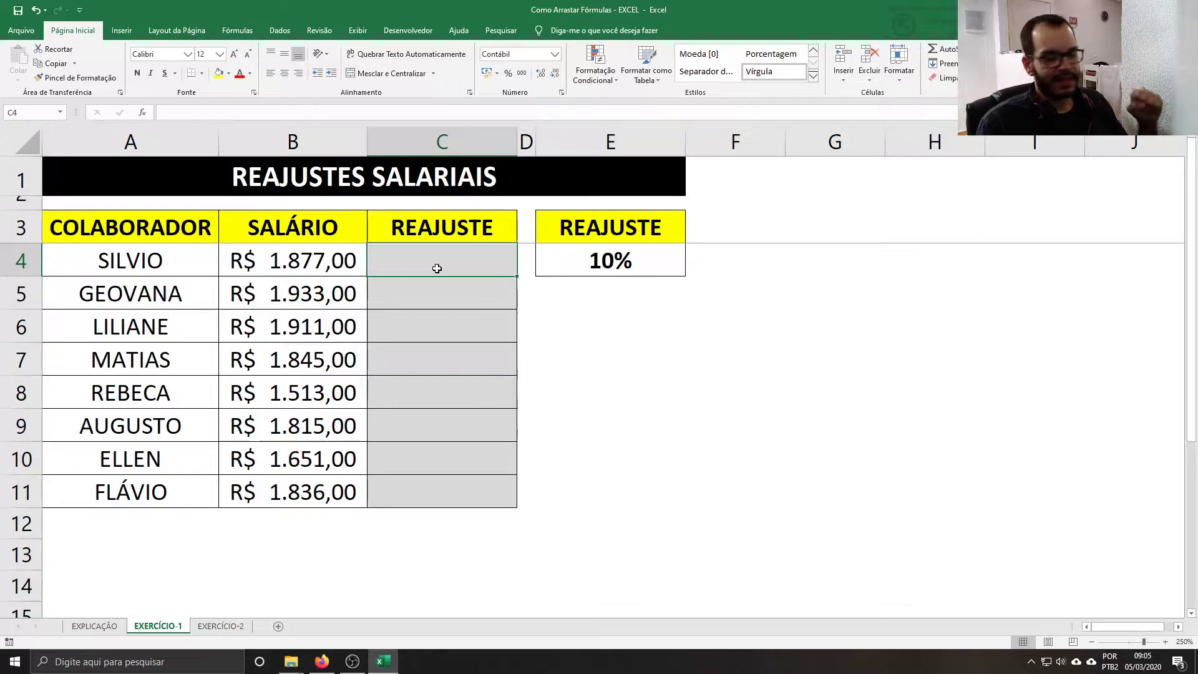
{"action": "type", "text": "="}
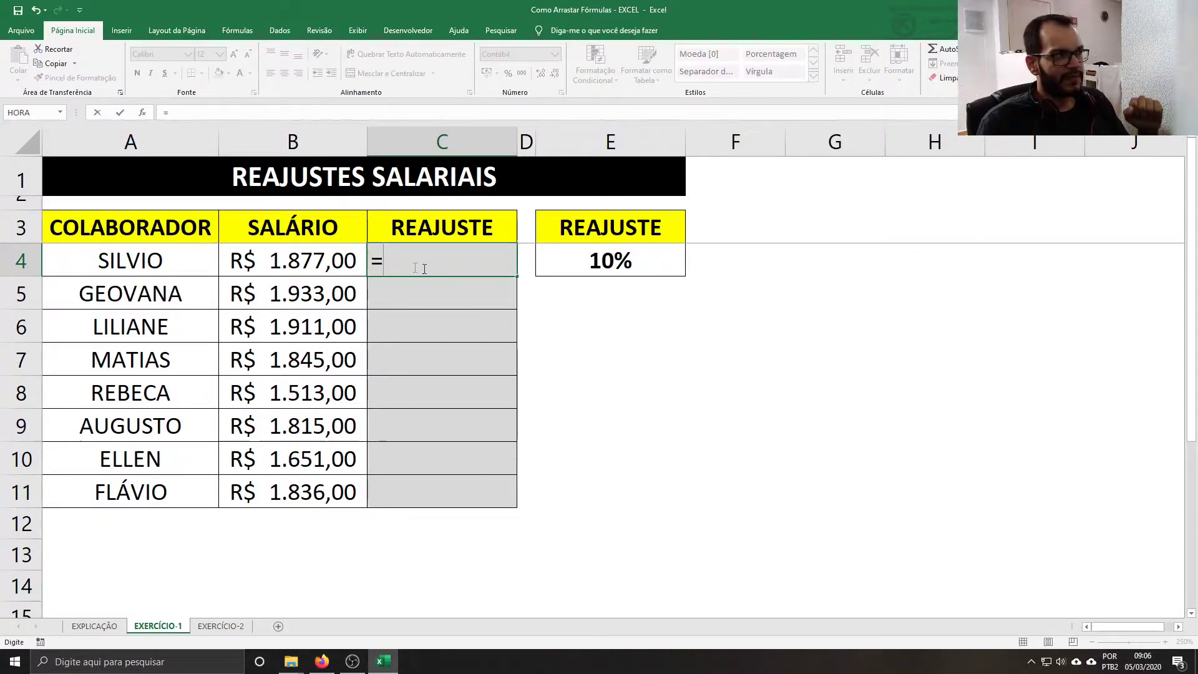
{"action": "left_click", "coordinate": [337, 260]}
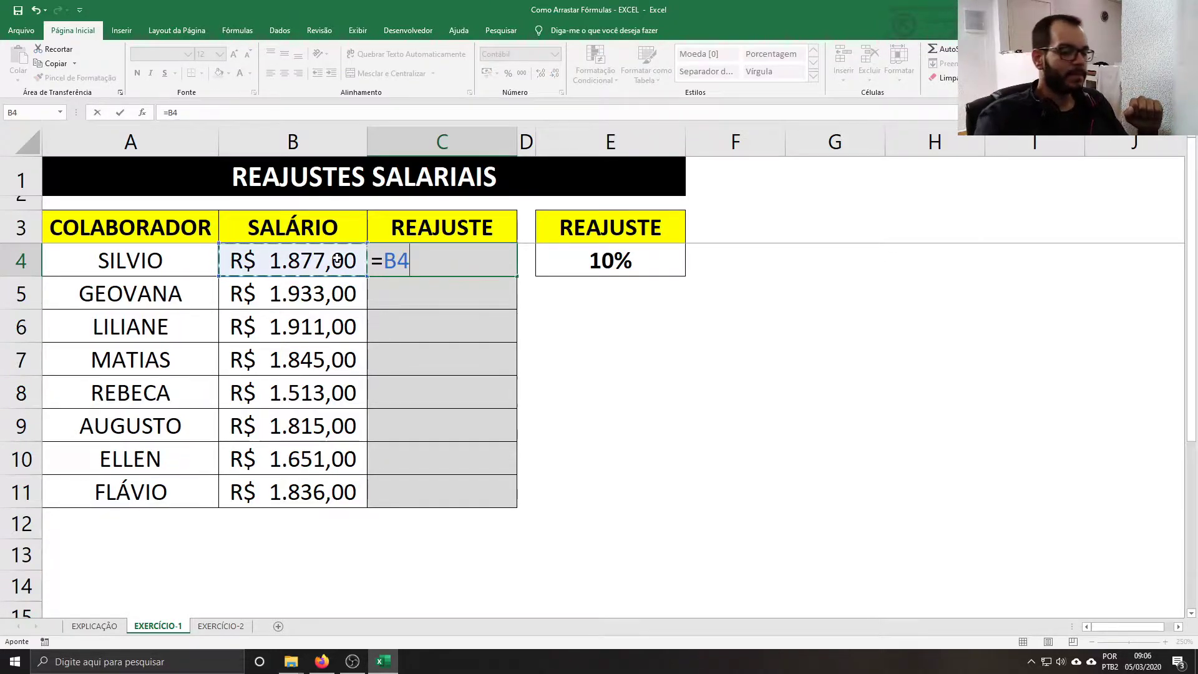
{"action": "type", "text": "*"}
{"action": "left_click", "coordinate": [661, 273]}
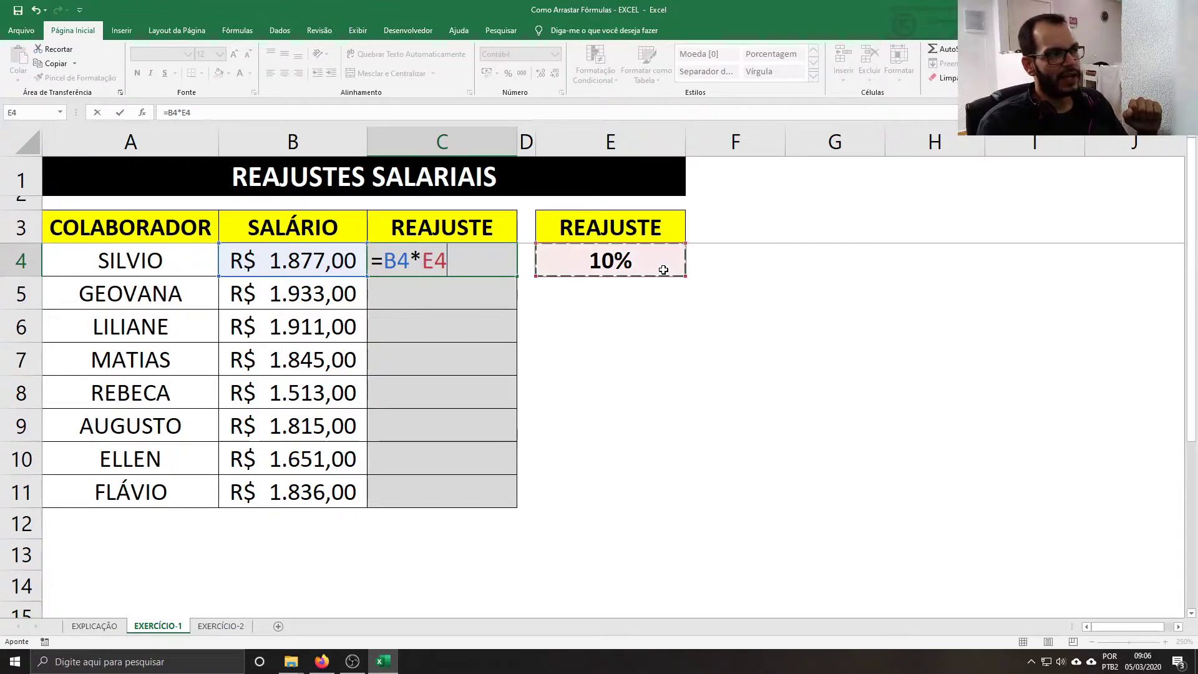
{"action": "key", "text": "Return"}
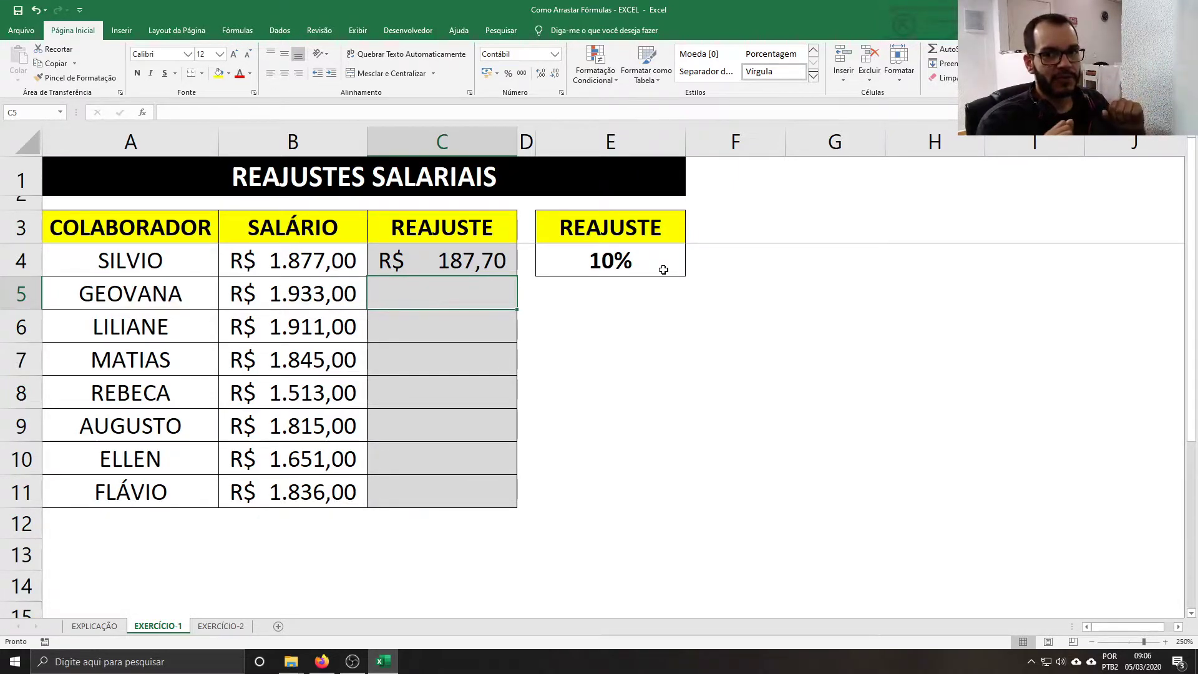
{"action": "left_click", "coordinate": [490, 259]}
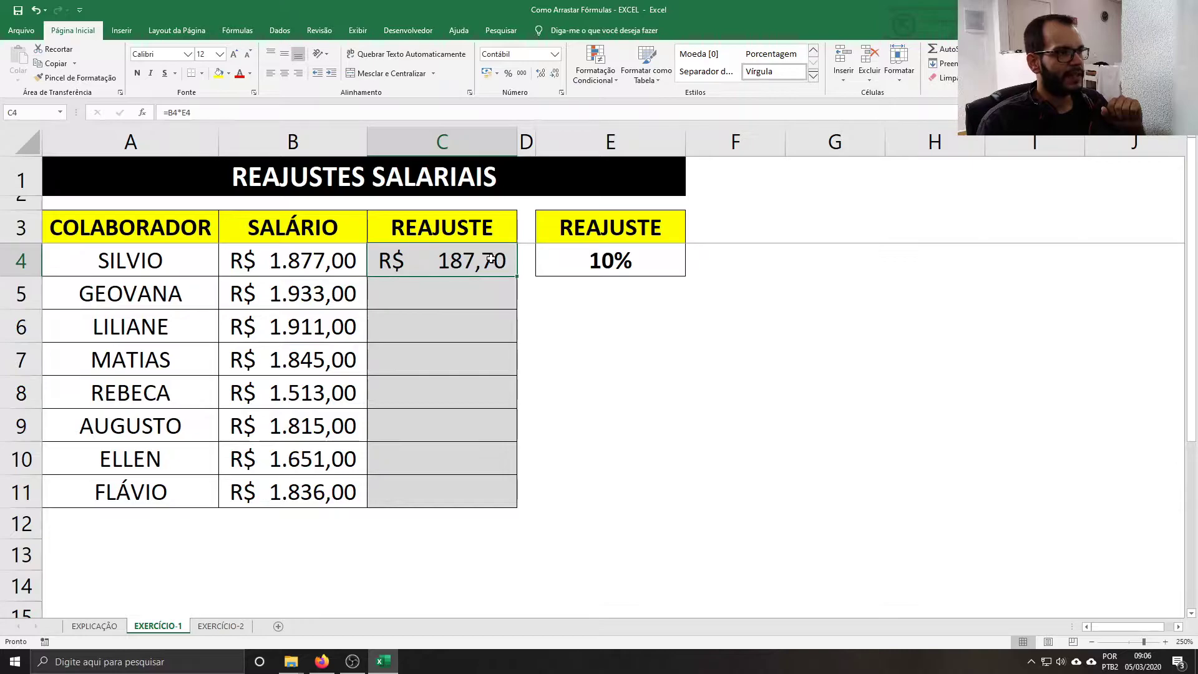
{"action": "left_click_drag", "start_coordinate": [520, 278], "coordinate": [510, 495]}
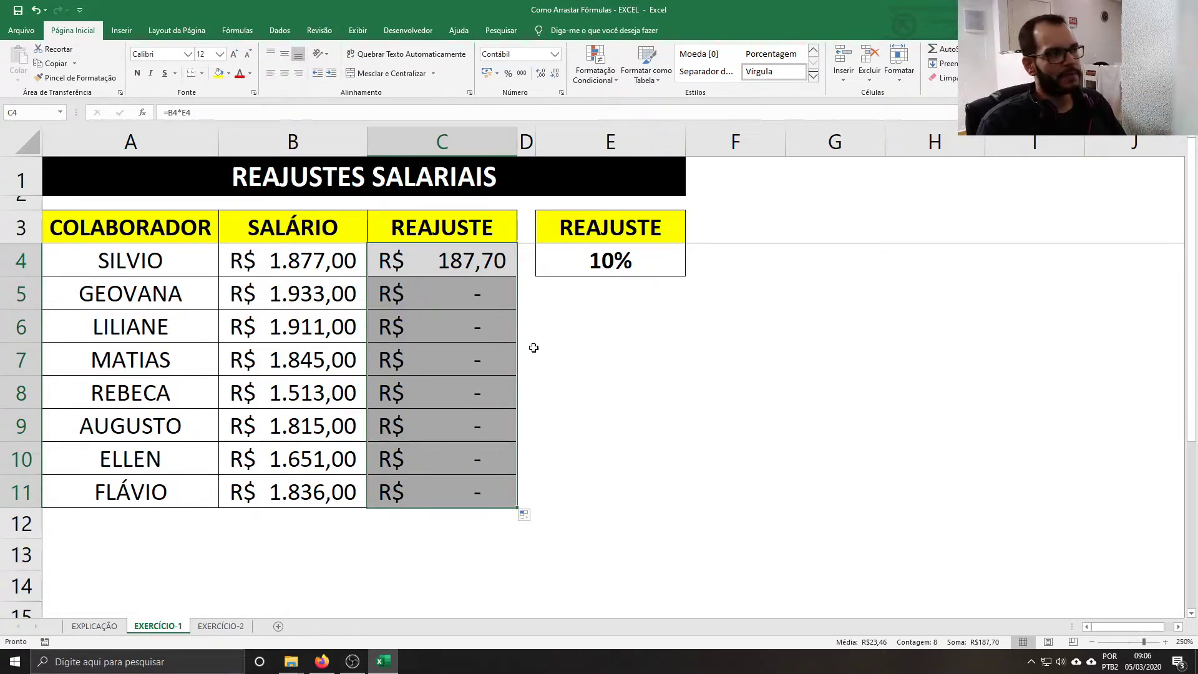
Inspect the formulas in C4 and C5, trying E4 as the rate reference in C5 before restoring E5
{"action": "double_click", "coordinate": [493, 264]}
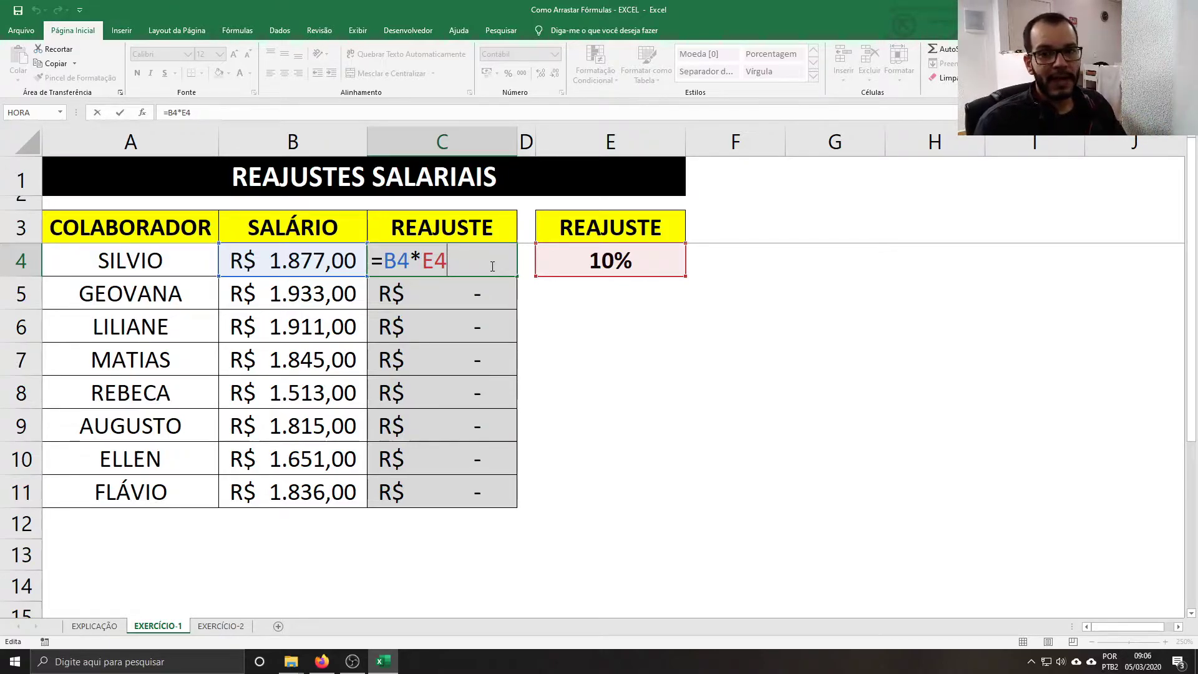
{"action": "key", "text": "Return"}
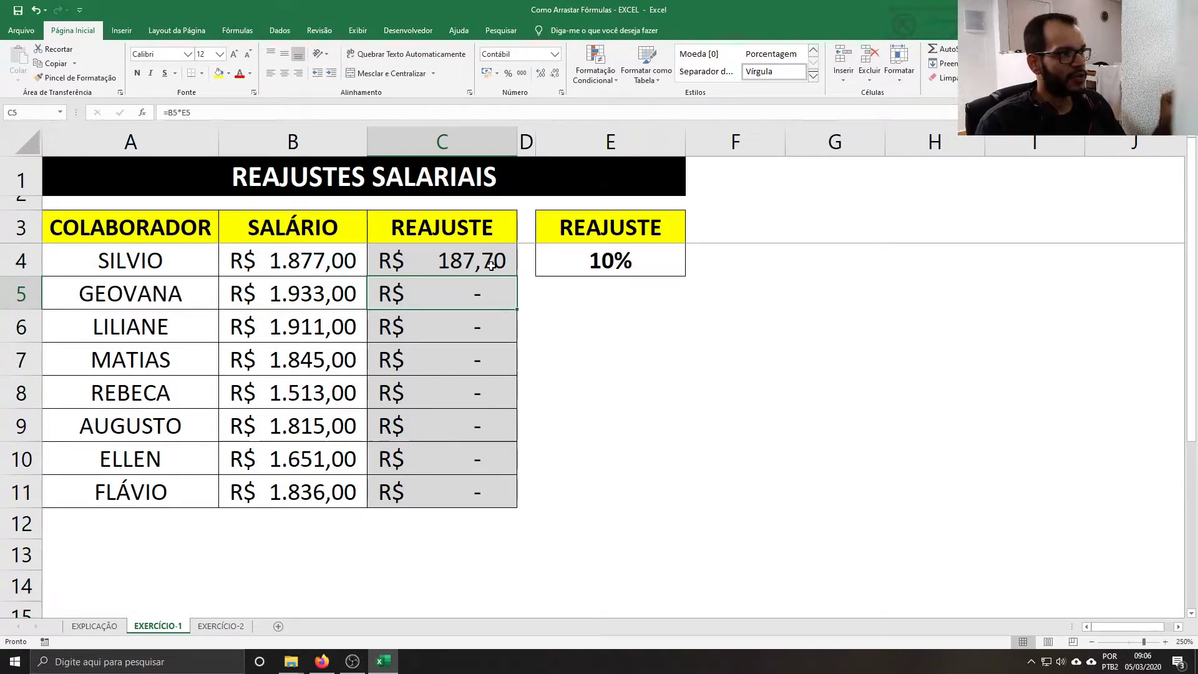
{"action": "double_click", "coordinate": [490, 303]}
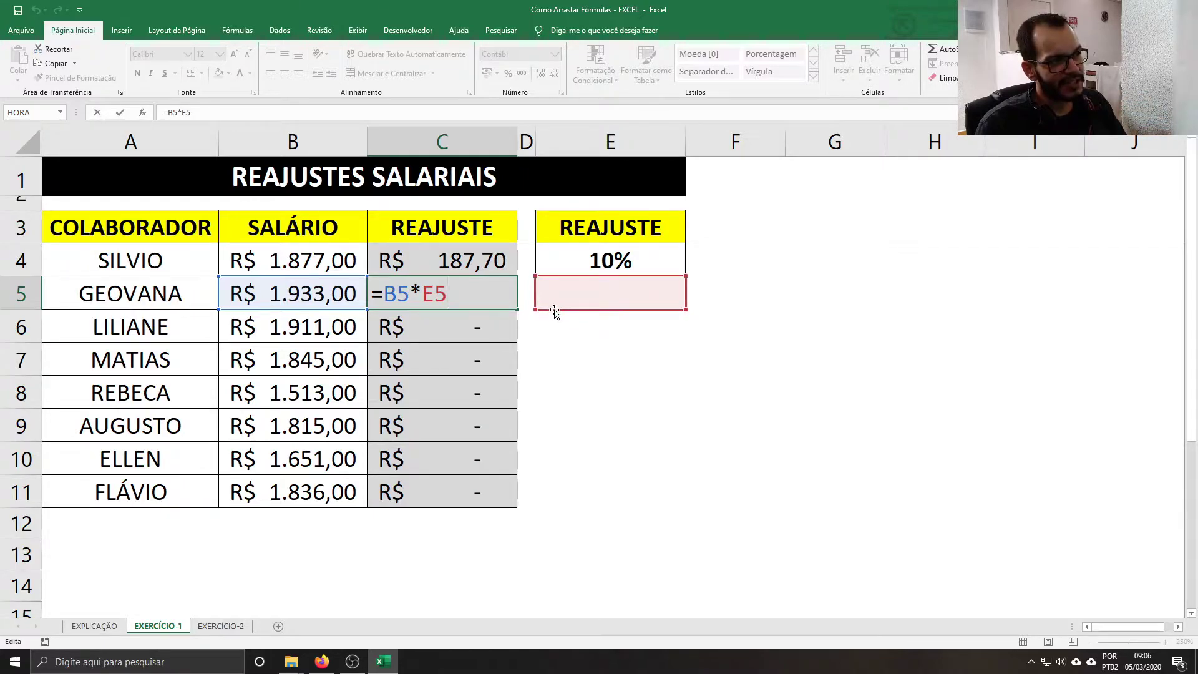
{"action": "left_click_drag", "start_coordinate": [552, 299], "coordinate": [553, 270]}
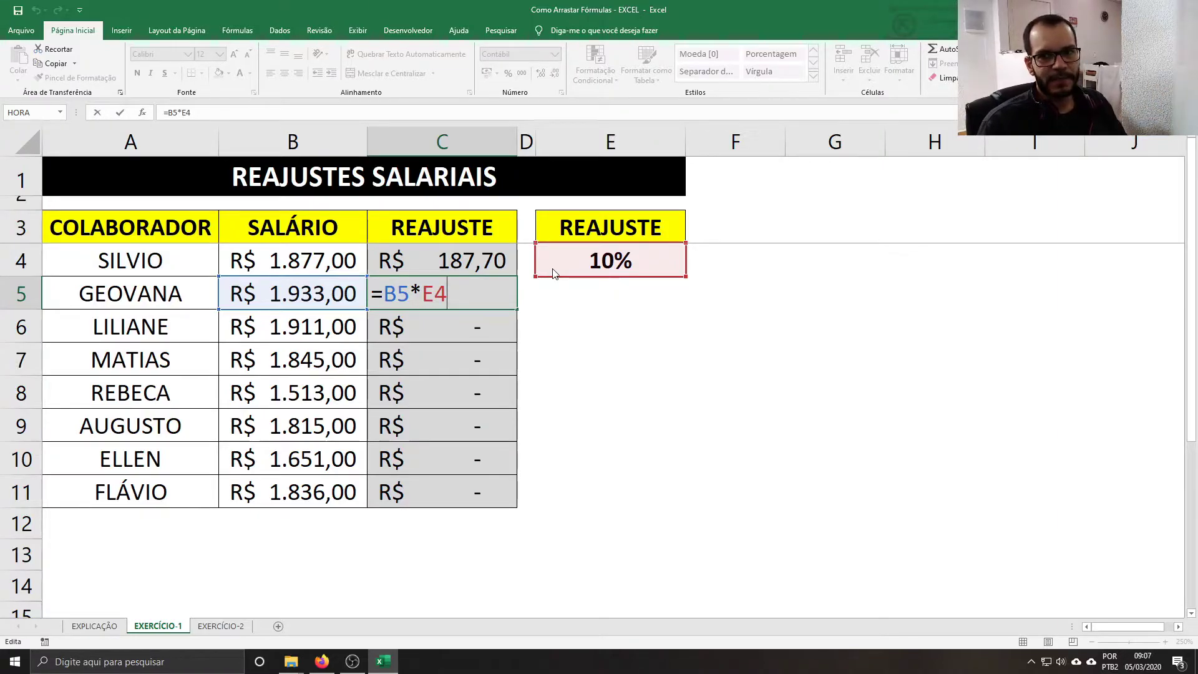
{"action": "left_click_drag", "start_coordinate": [554, 275], "coordinate": [555, 293]}
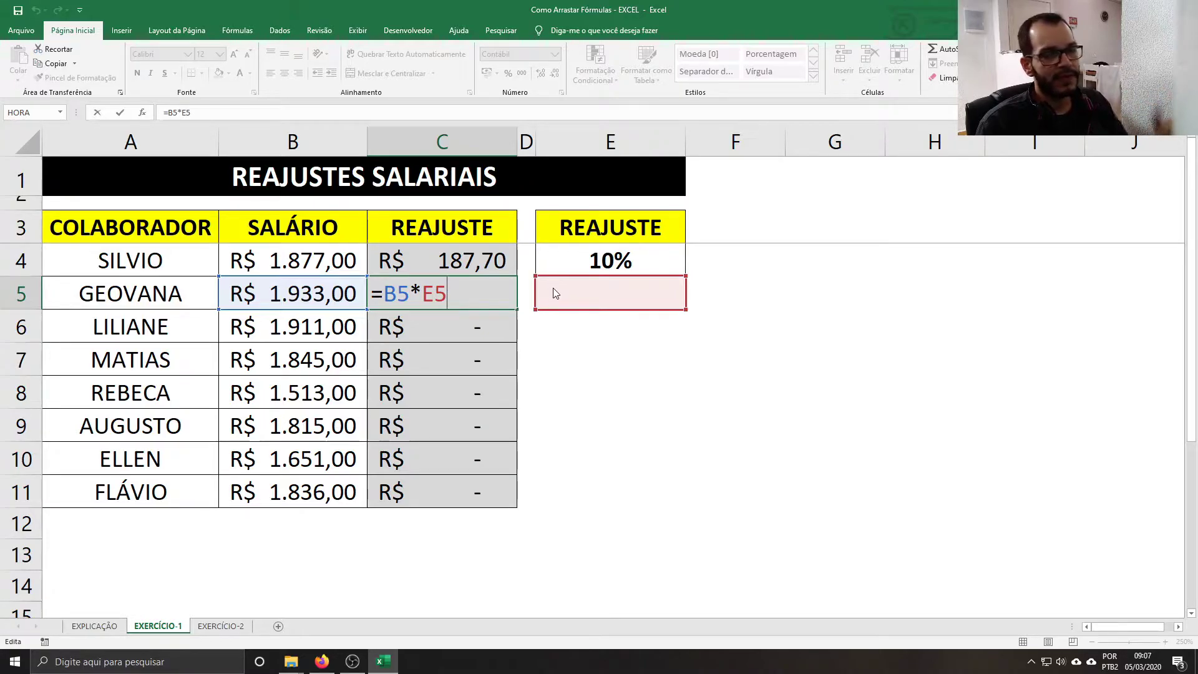
{"action": "left_click", "coordinate": [562, 275]}
{"action": "left_click", "coordinate": [564, 291]}
{"action": "key", "text": "Return"}
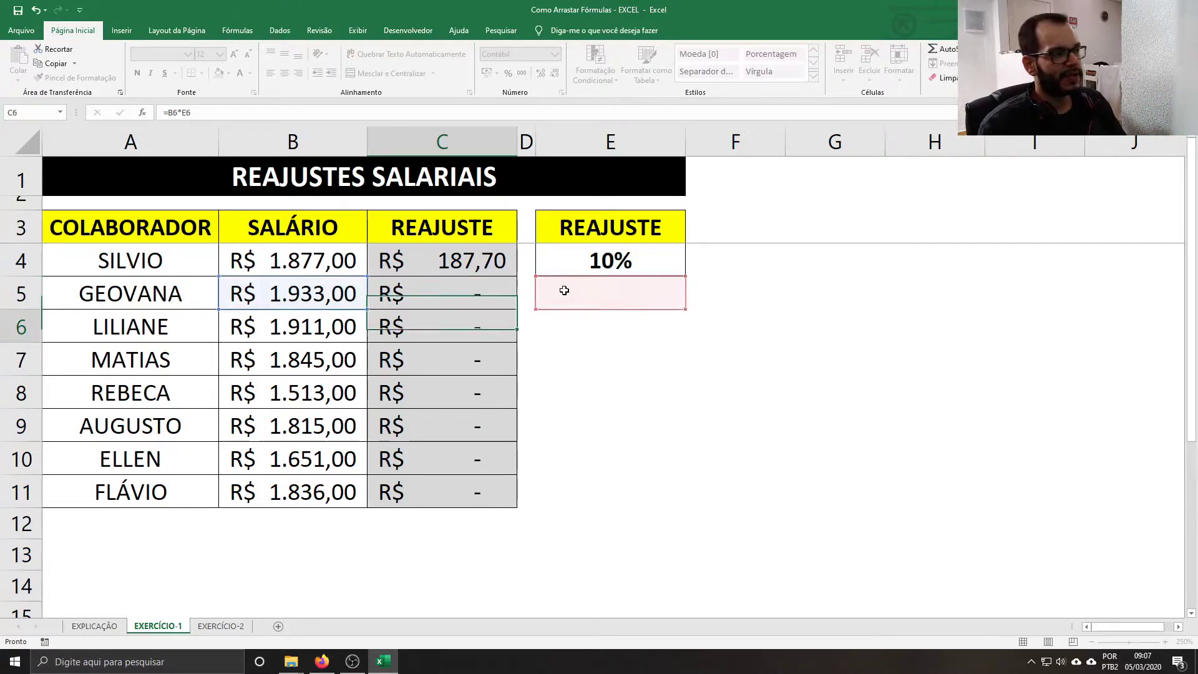
Inspect the cell references used by the filled formula in C11, the last row of the adjustment column
{"action": "key", "text": "Down"}
{"action": "key", "text": "Down"}
{"action": "key", "text": "Down"}
{"action": "key", "text": "Down"}
{"action": "key", "text": "Down"}
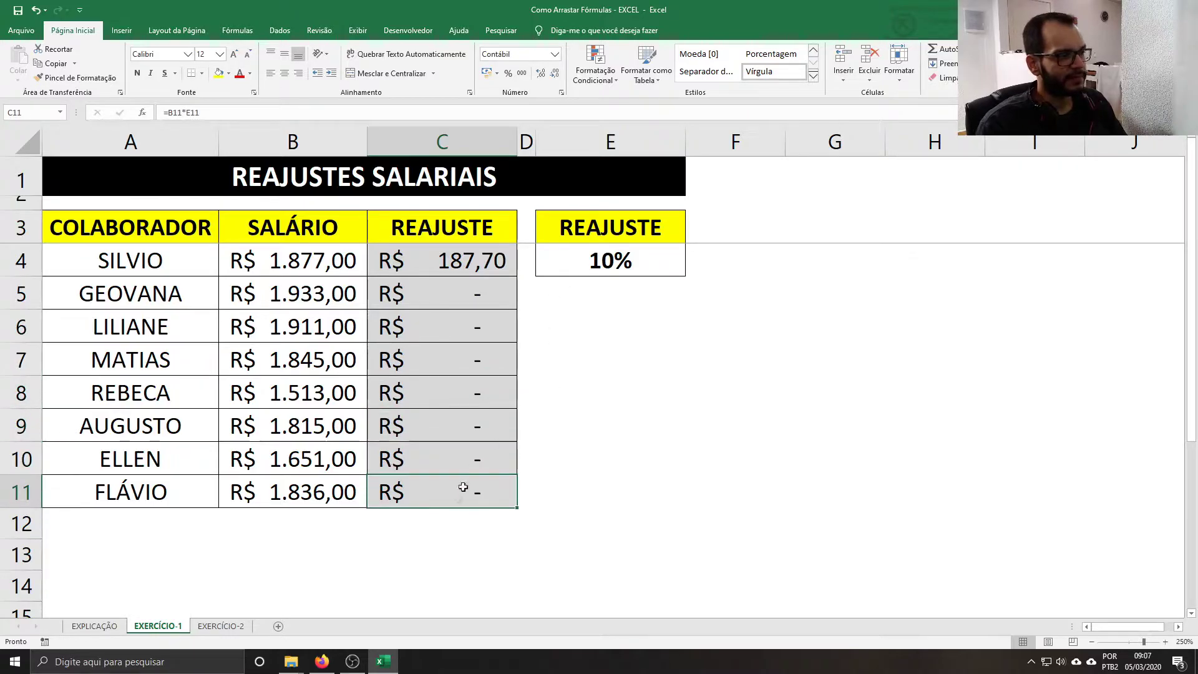
{"action": "double_click", "coordinate": [461, 490]}
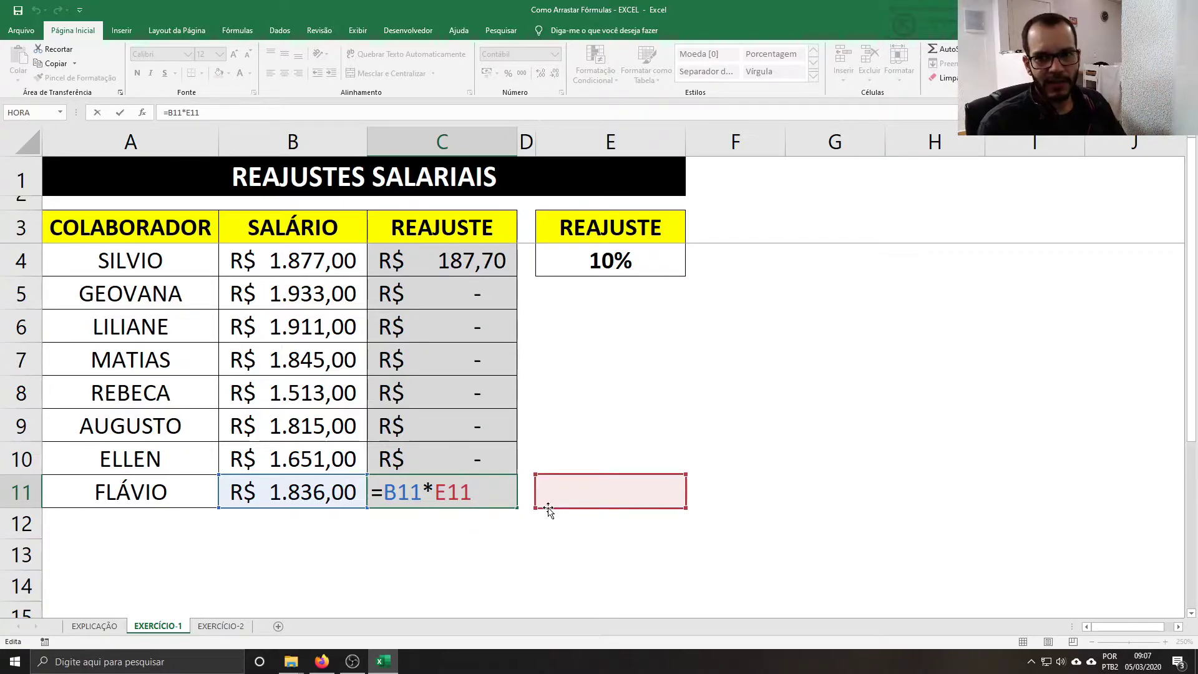
{"action": "key", "text": "Return"}
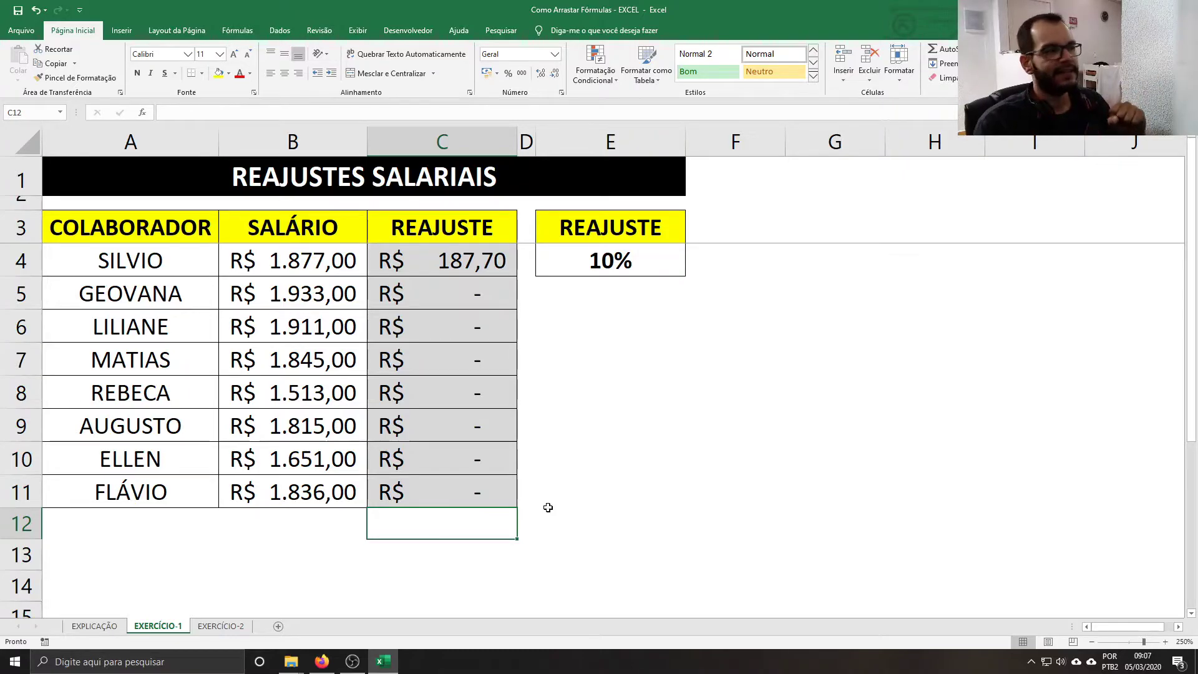
Lock the rate's row in C4 so the formula is =B4*E$4, and fill it down again to C11
{"action": "double_click", "coordinate": [499, 262]}
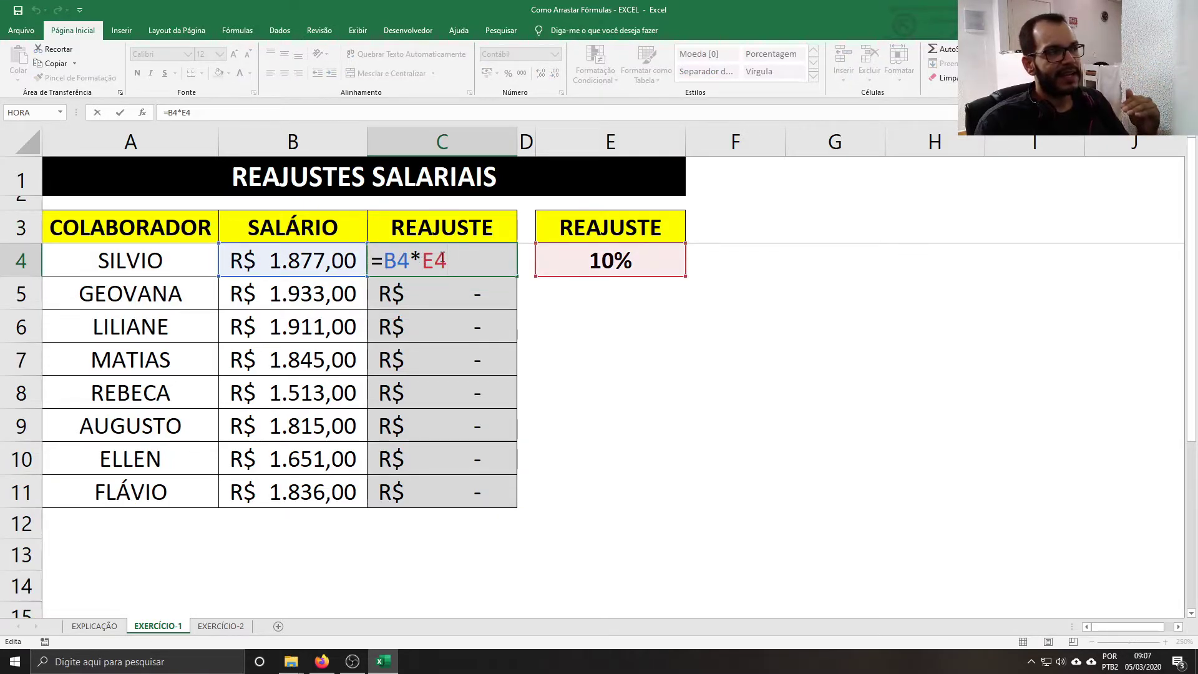
{"action": "left_click", "coordinate": [442, 259]}
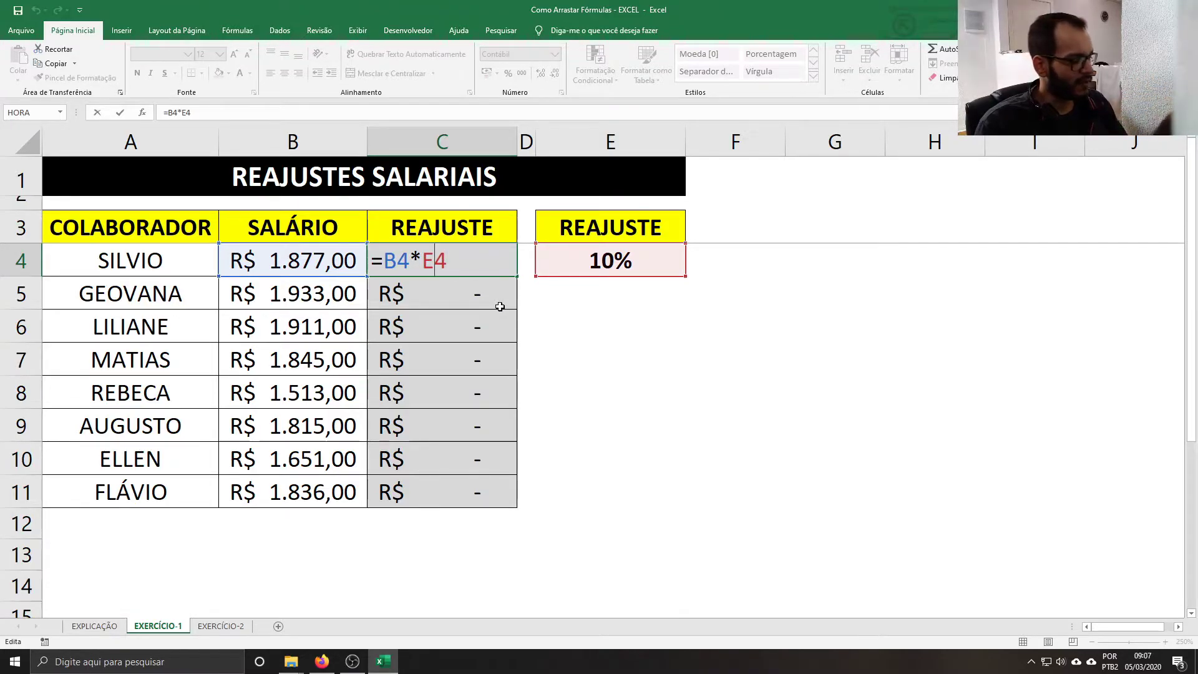
{"action": "type", "text": "$"}
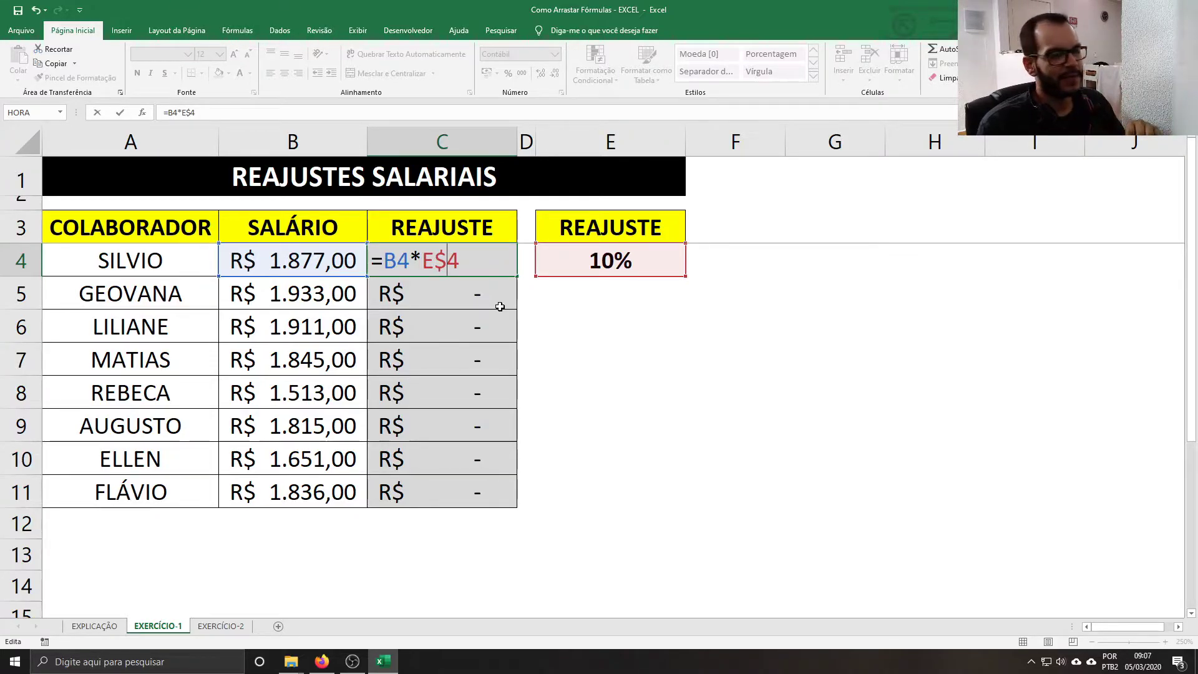
{"action": "key", "text": "Return"}
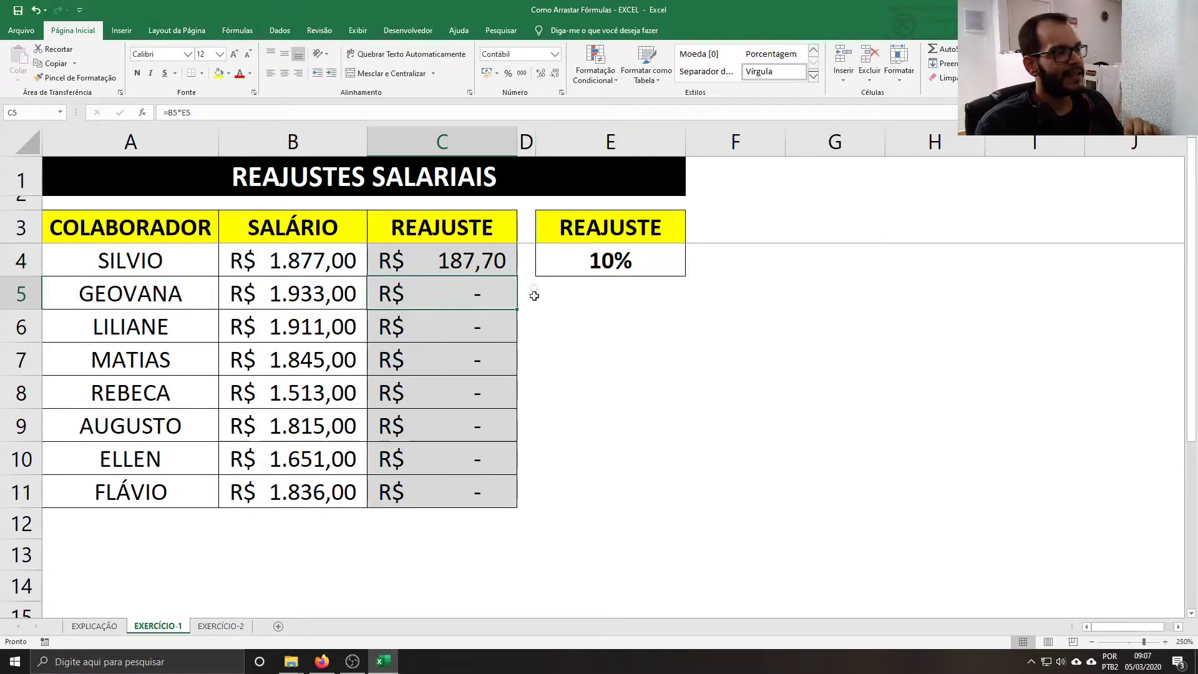
{"action": "left_click", "coordinate": [511, 265]}
{"action": "left_click_drag", "start_coordinate": [515, 275], "coordinate": [517, 505]}
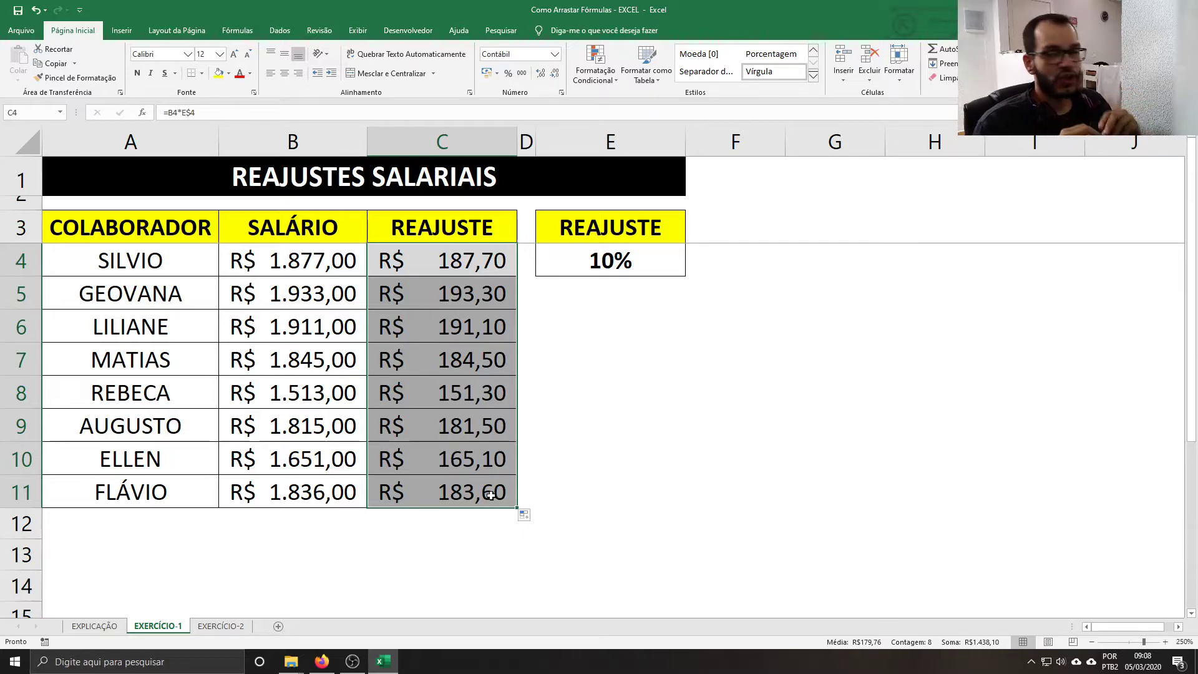
Check the locked row reference in C11's formula against rate cell E4 and the cells E5:E11 below it
{"action": "left_click", "coordinate": [491, 495]}
{"action": "double_click", "coordinate": [492, 495]}
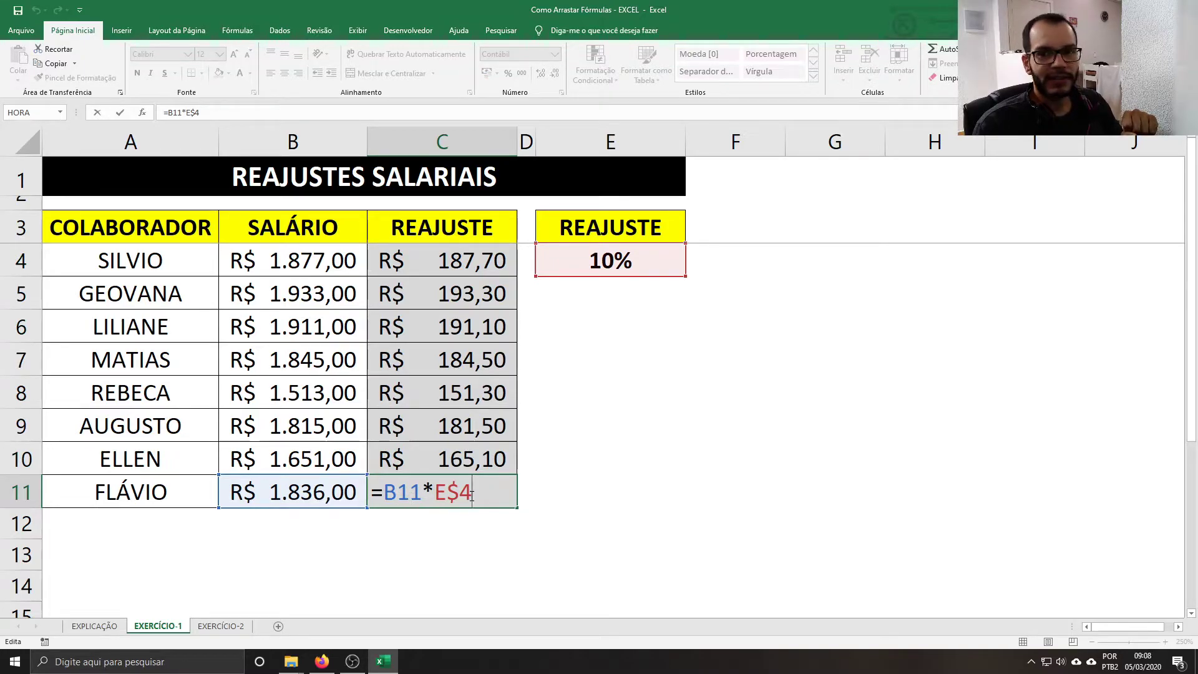
{"action": "left_click_drag", "start_coordinate": [447, 492], "coordinate": [456, 492]}
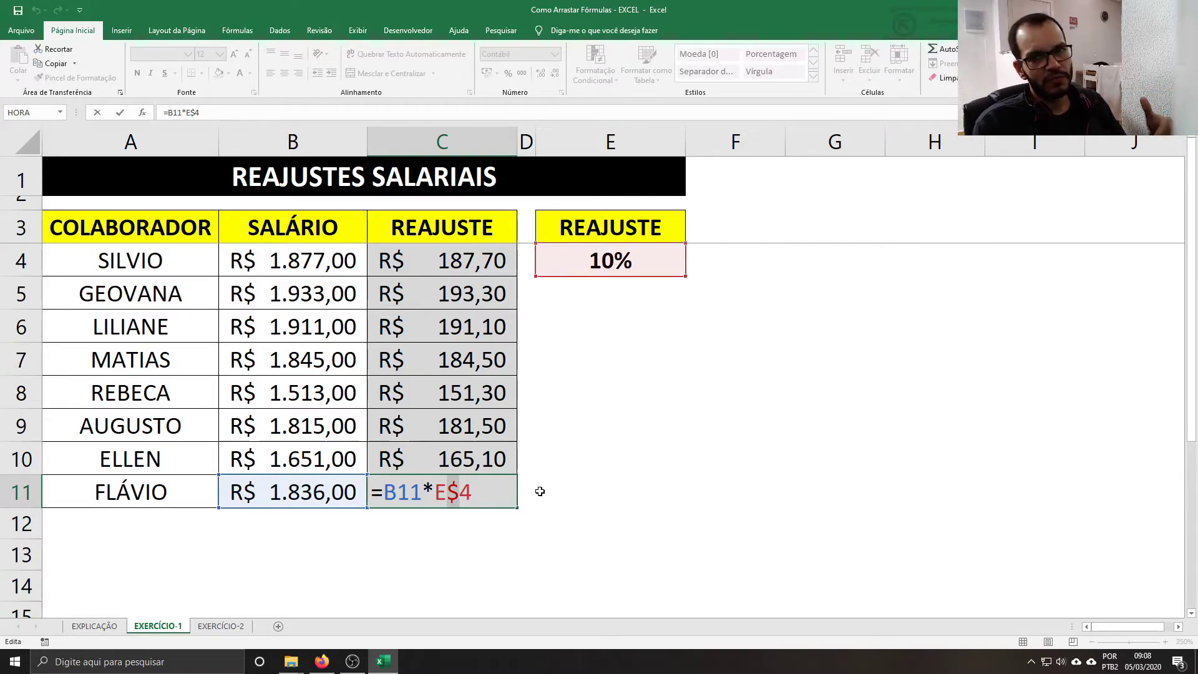
{"action": "key", "text": "Return"}
{"action": "left_click", "coordinate": [629, 268]}
{"action": "left_click_drag", "start_coordinate": [639, 296], "coordinate": [647, 490]}
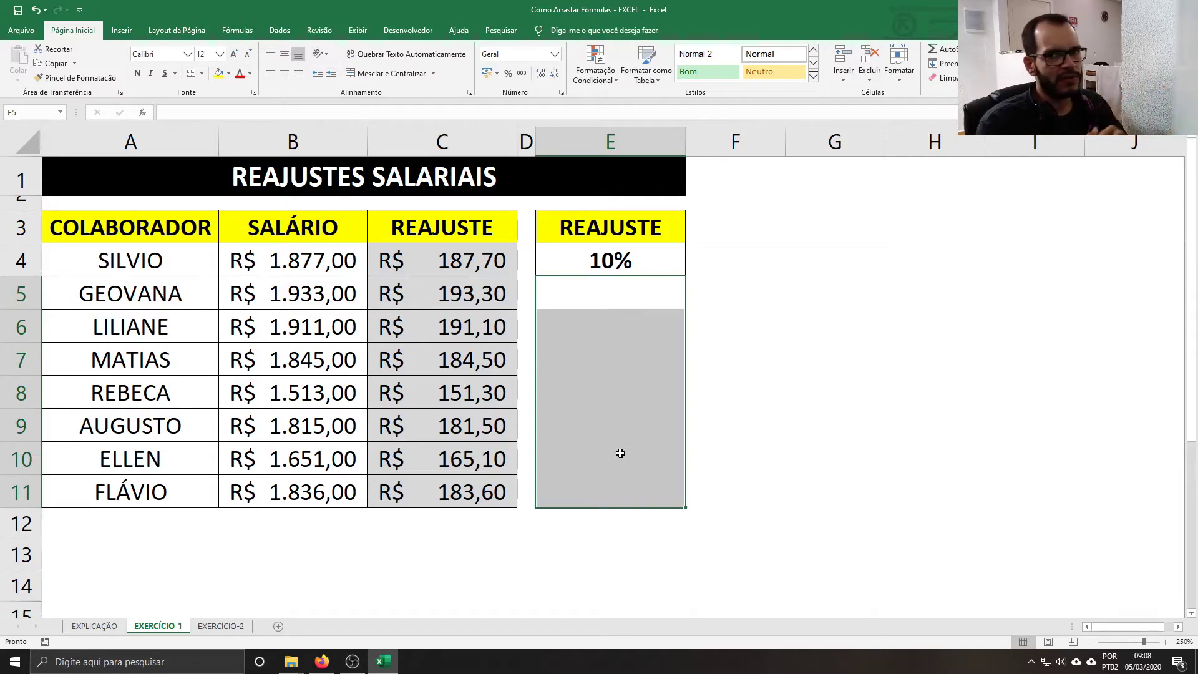
{"action": "left_click", "coordinate": [604, 319]}
{"action": "left_click", "coordinate": [166, 264]}
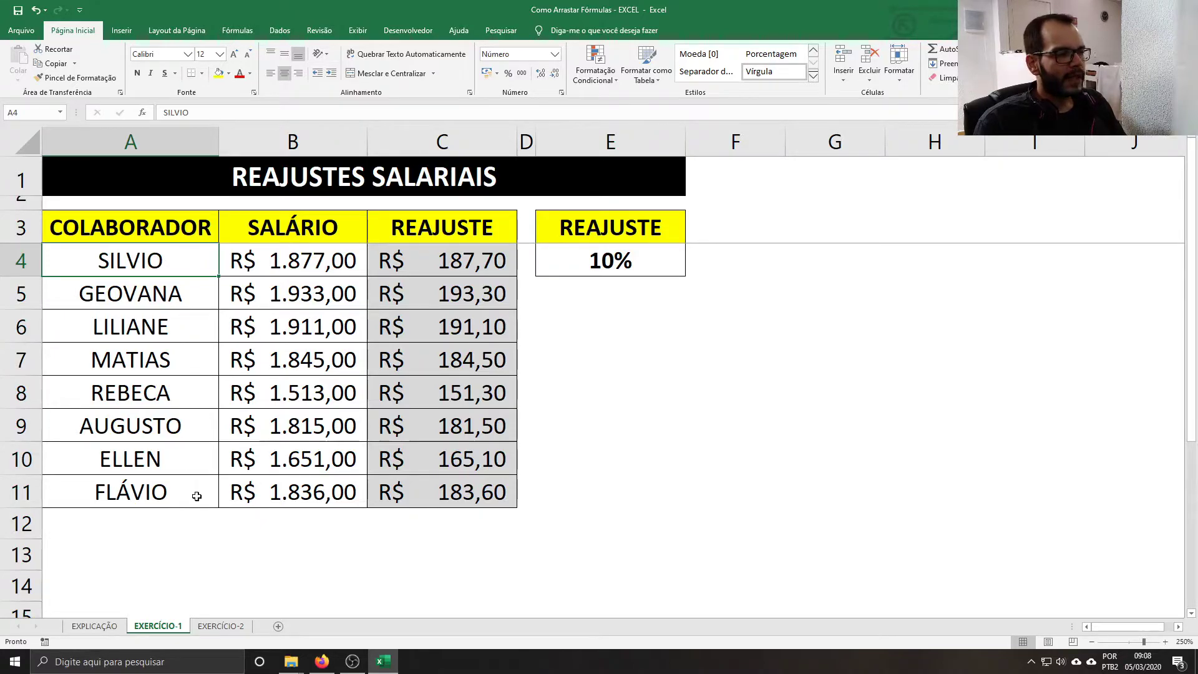
On the EXERCÍCIO-2 sheet, enter =B4*D3 in D4 to multiply the first salary by the 10% rate
{"action": "left_click", "coordinate": [234, 627]}
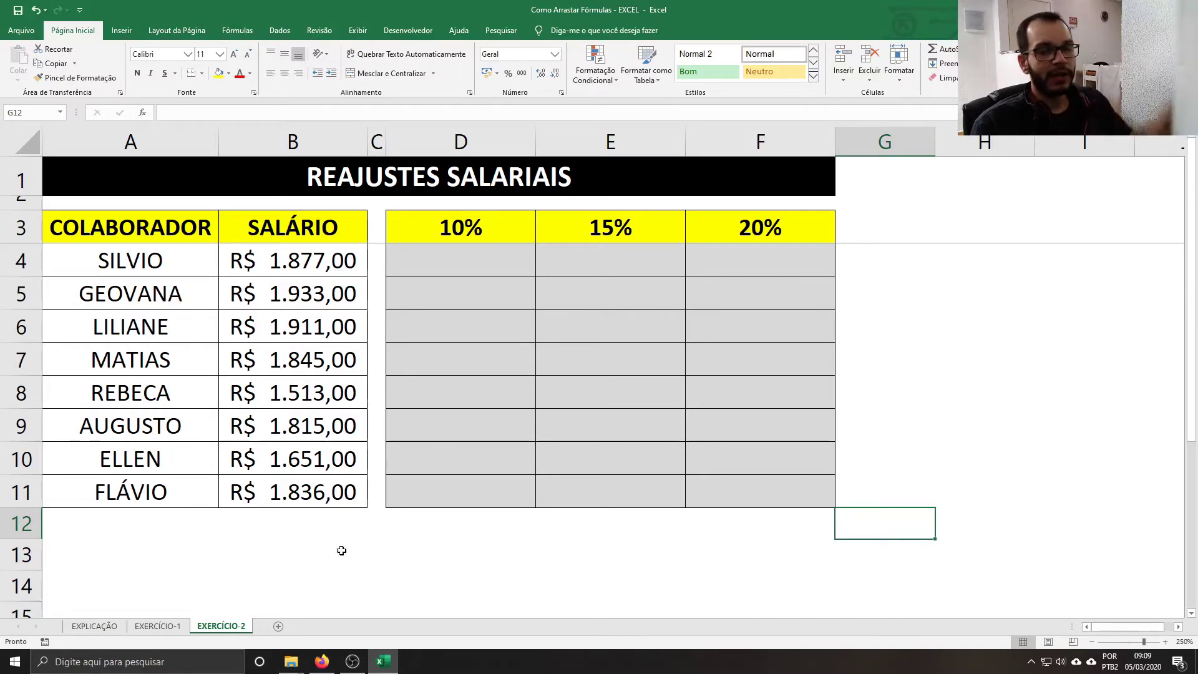
{"action": "left_click", "coordinate": [174, 628]}
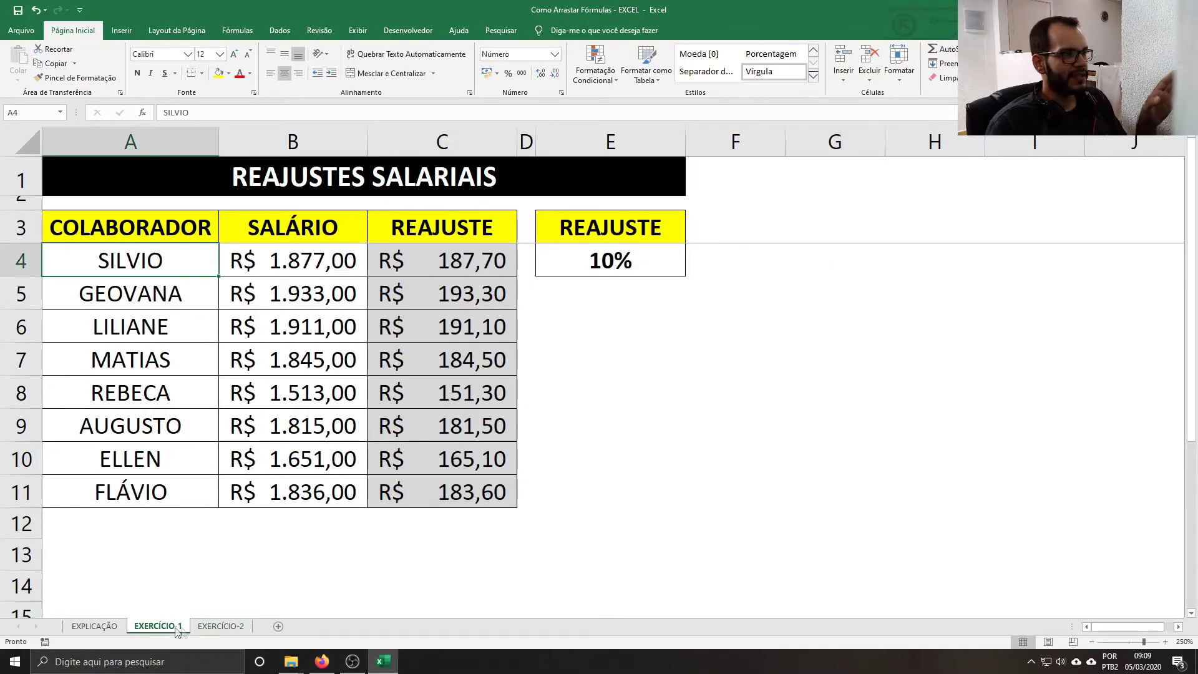
{"action": "left_click", "coordinate": [220, 626]}
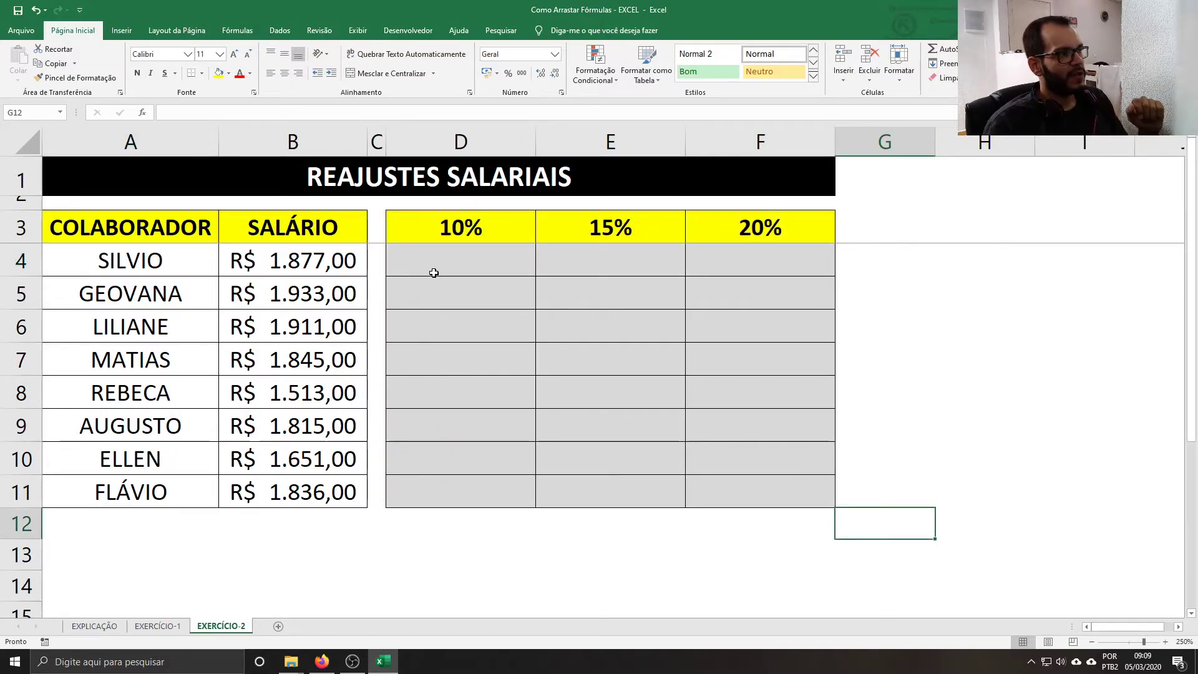
{"action": "left_click", "coordinate": [434, 272]}
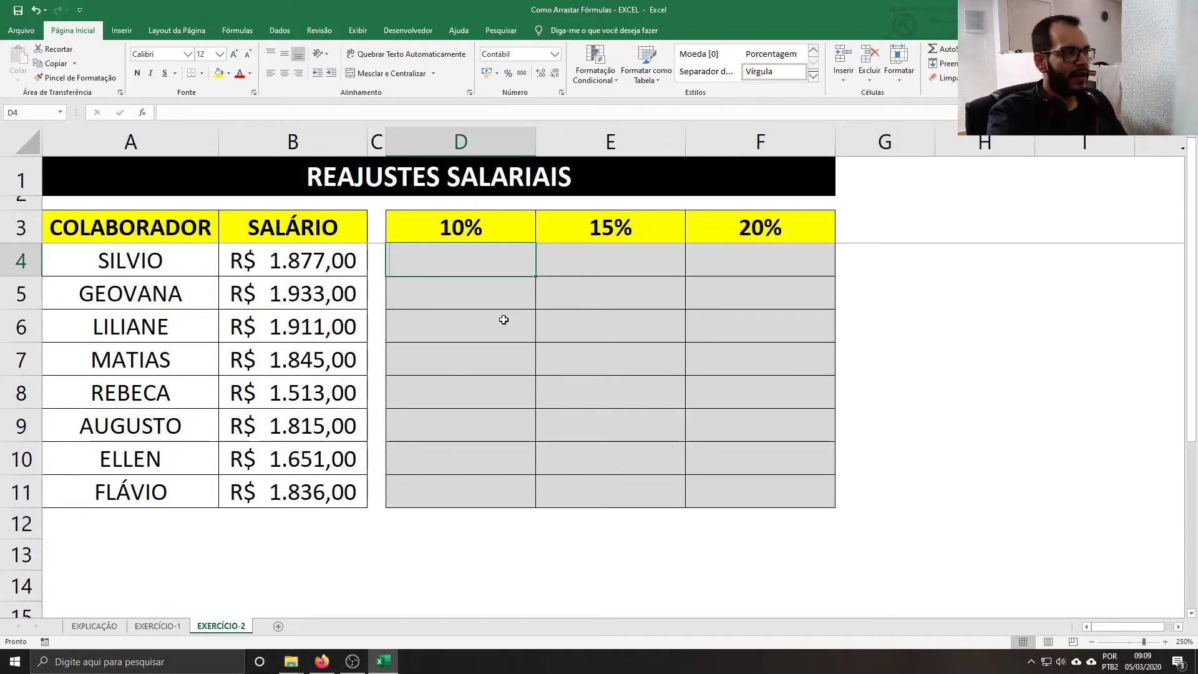
{"action": "type", "text": "="}
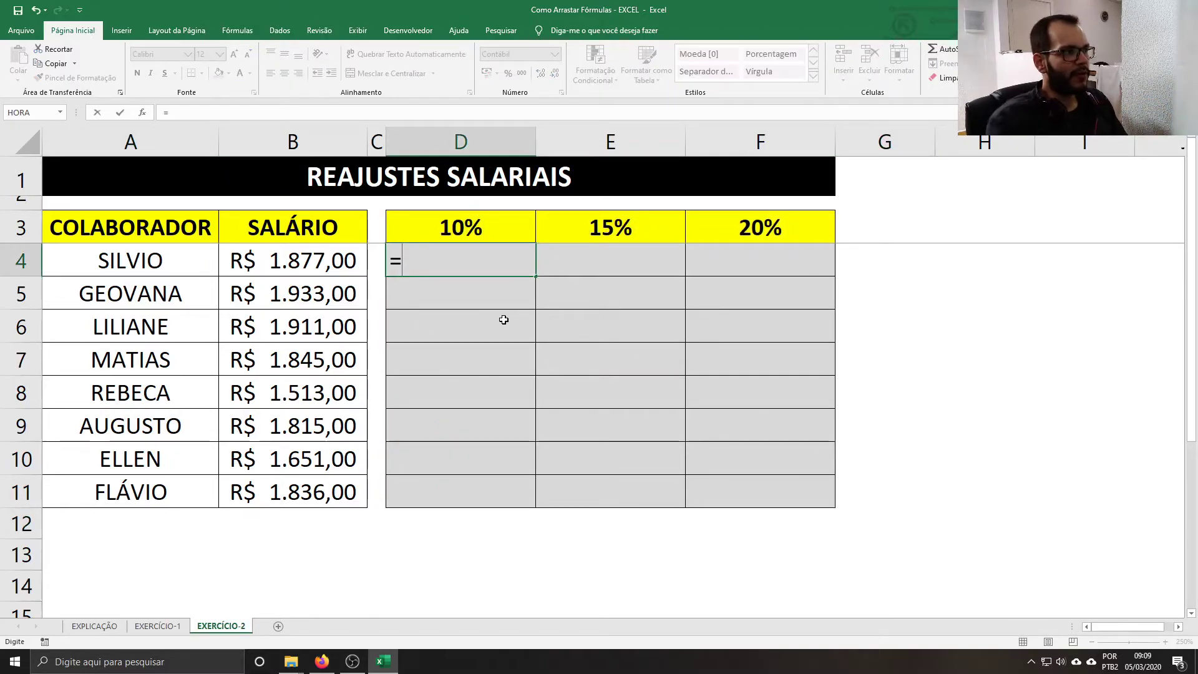
{"action": "left_click", "coordinate": [332, 270]}
{"action": "type", "text": "*"}
{"action": "left_click", "coordinate": [431, 228]}
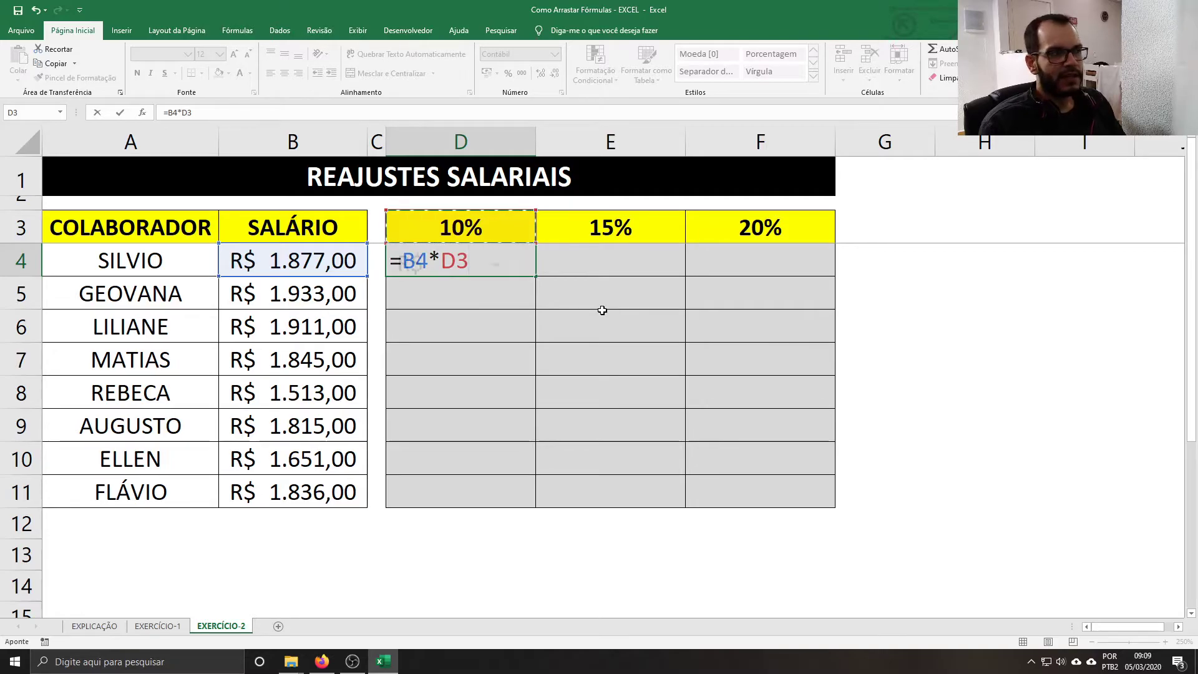
{"action": "key", "text": "Return"}
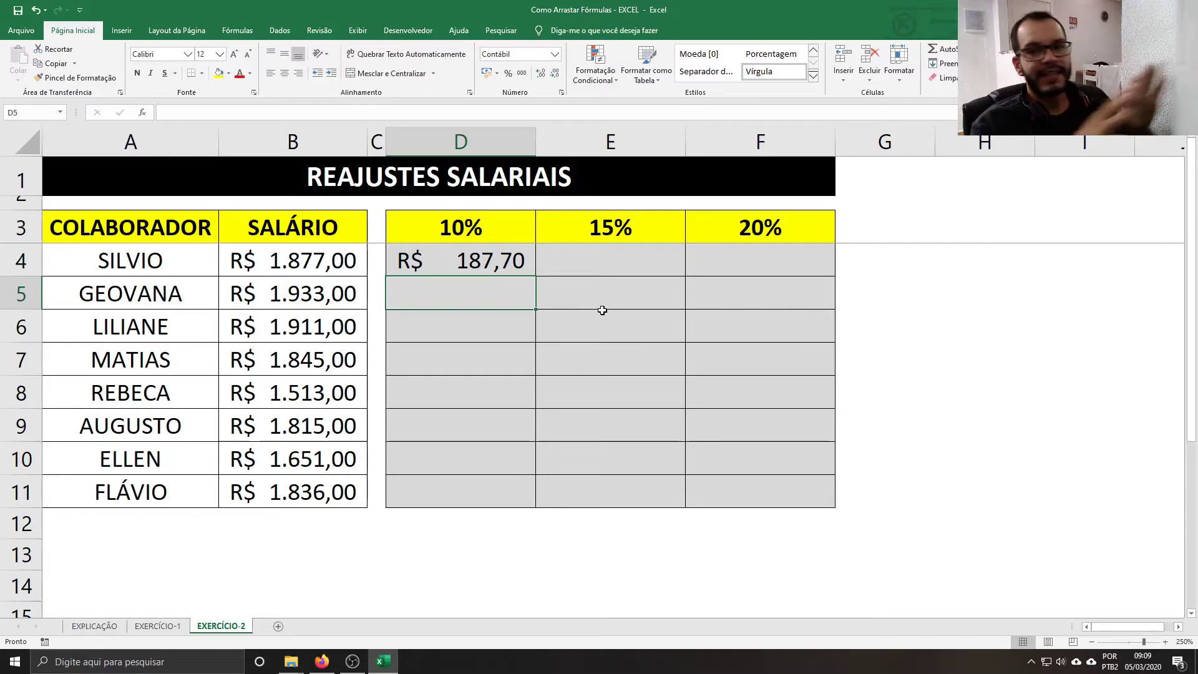
Fill the formula in D4 down to D11 and autofit the width of column D
{"action": "left_click", "coordinate": [502, 262]}
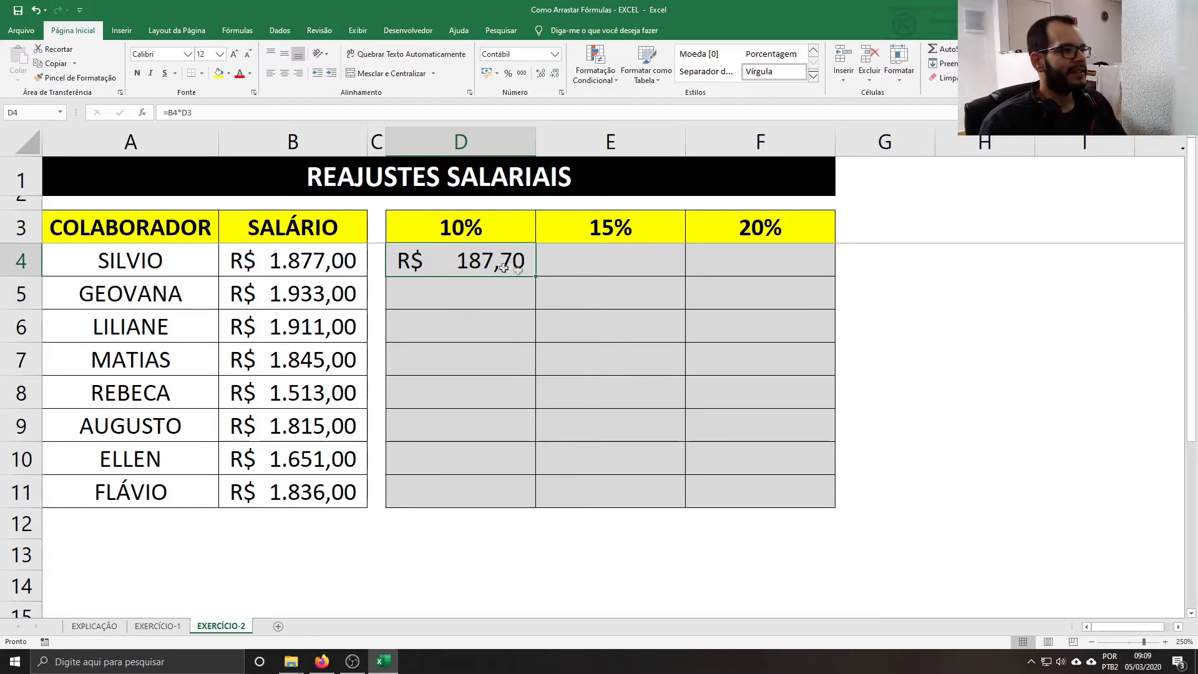
{"action": "left_click_drag", "start_coordinate": [535, 276], "coordinate": [535, 499]}
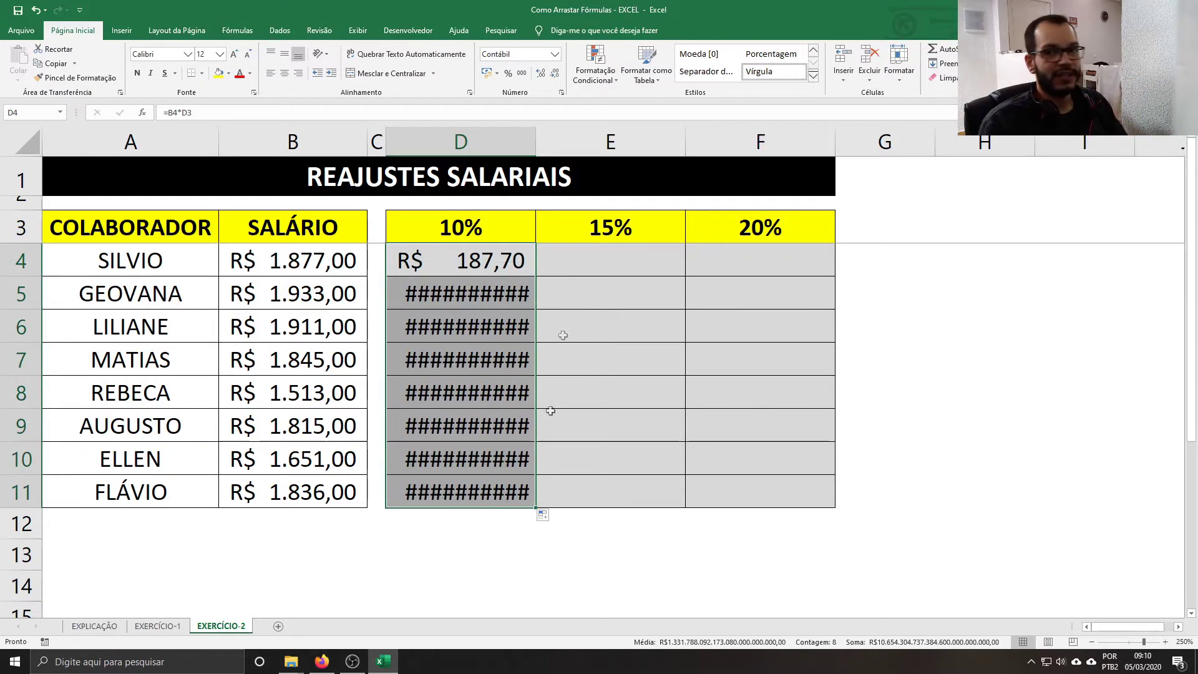
{"action": "left_click", "coordinate": [542, 134]}
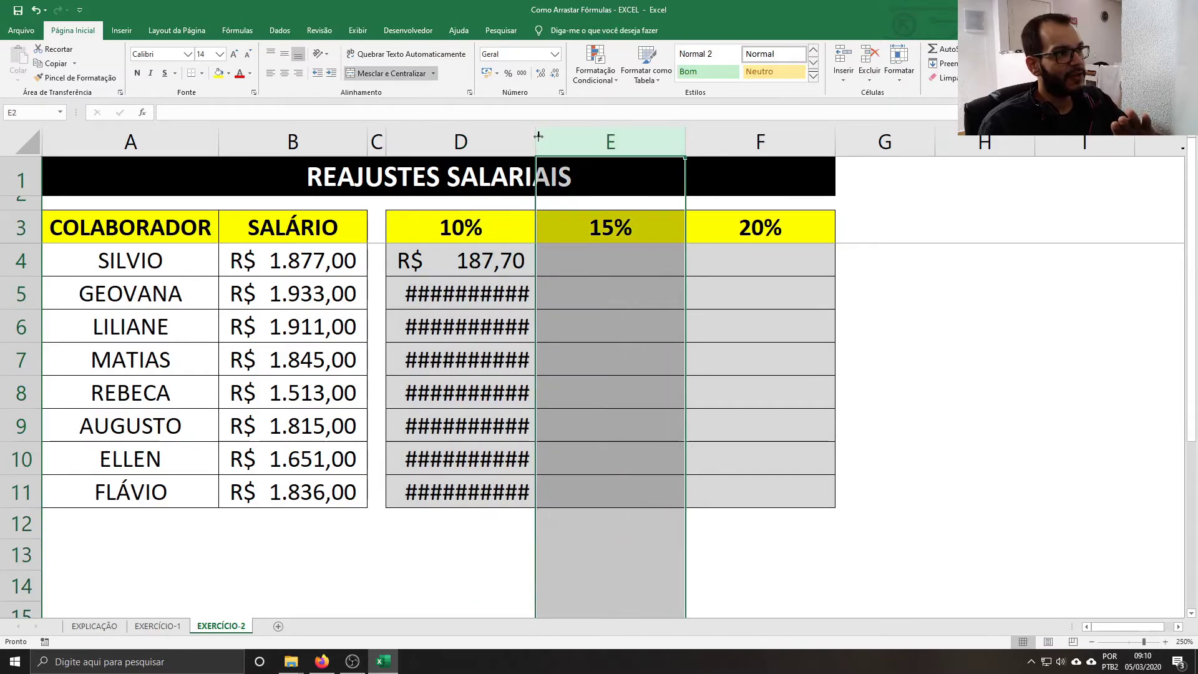
{"action": "double_click", "coordinate": [536, 134]}
Compare the formula in D4 with the cell references used in D11
{"action": "left_click", "coordinate": [740, 266]}
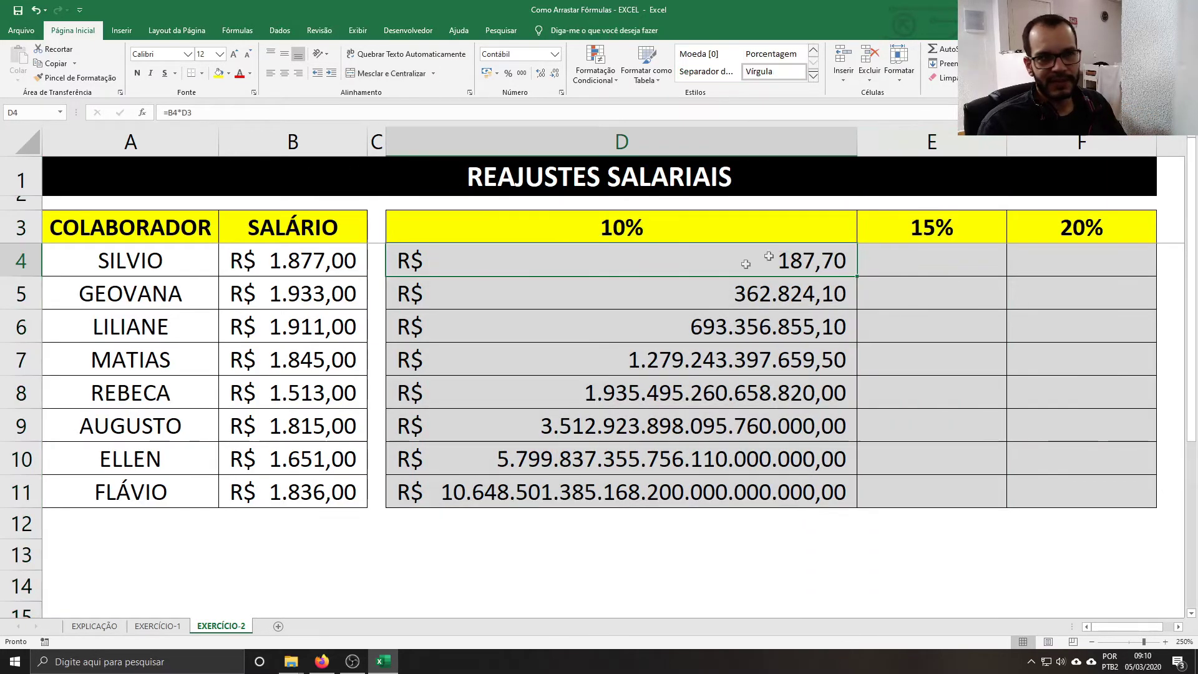
{"action": "double_click", "coordinate": [600, 494]}
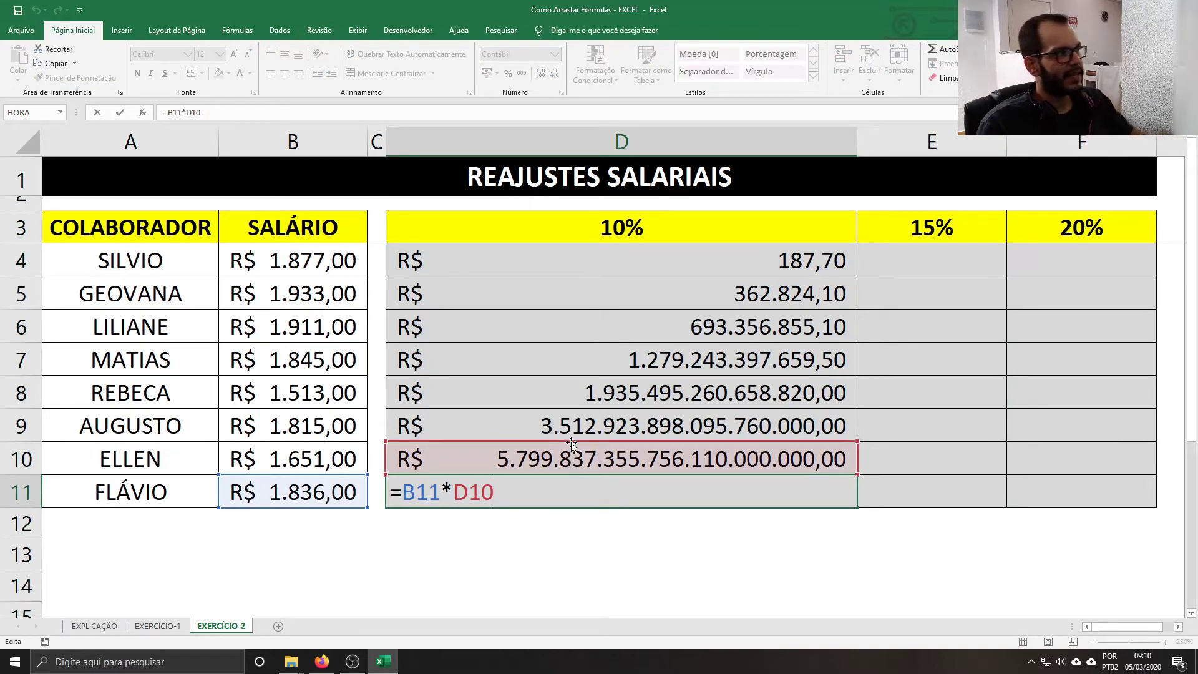
{"action": "mouse_move", "coordinate": [574, 443]}
{"action": "left_mouse_down"}
{"action": "mouse_move", "coordinate": [570, 235]}
{"action": "mouse_move", "coordinate": [587, 462]}
{"action": "left_mouse_up"}
{"action": "key", "text": "ctrl+Return"}
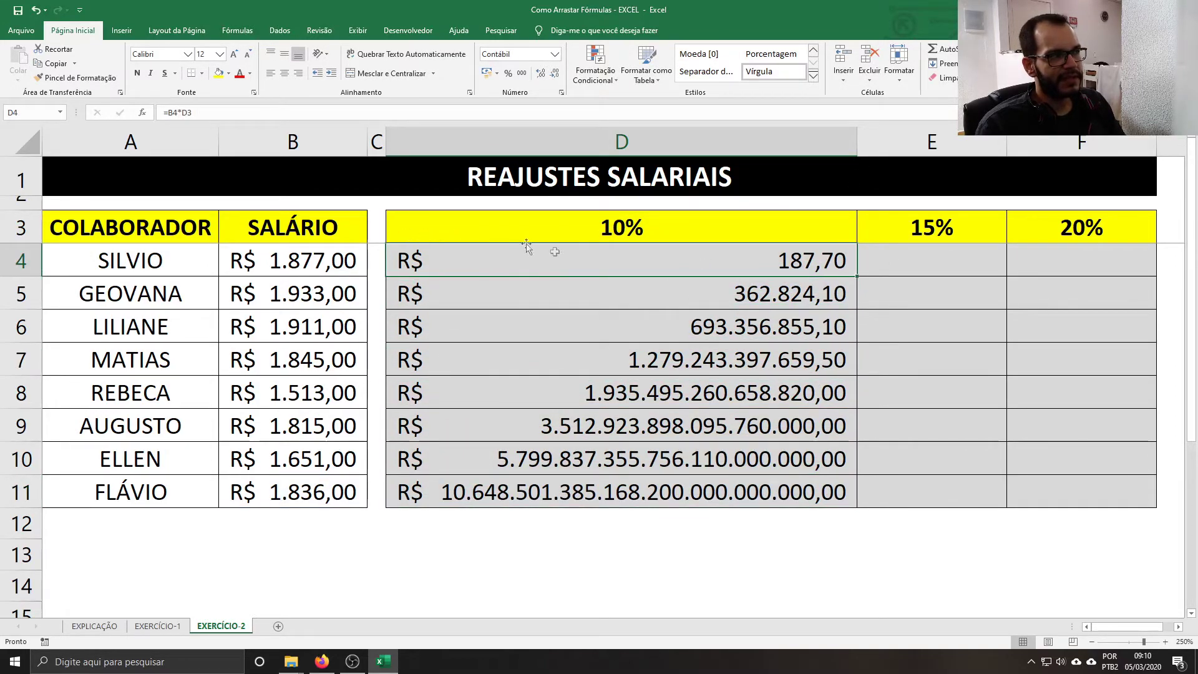
Lock the rate's row in D4 so the formula is =B4*D$3, and fill it down again to D11
{"action": "double_click", "coordinate": [741, 261]}
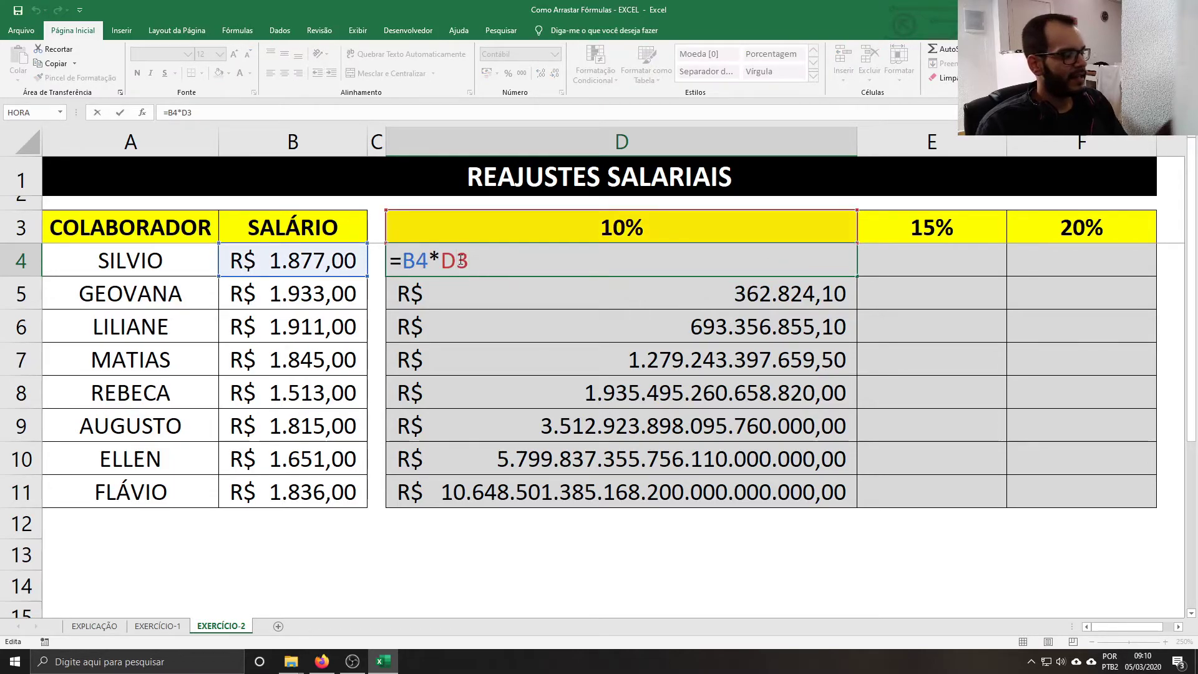
{"action": "left_click", "coordinate": [460, 260]}
{"action": "type", "text": "$"}
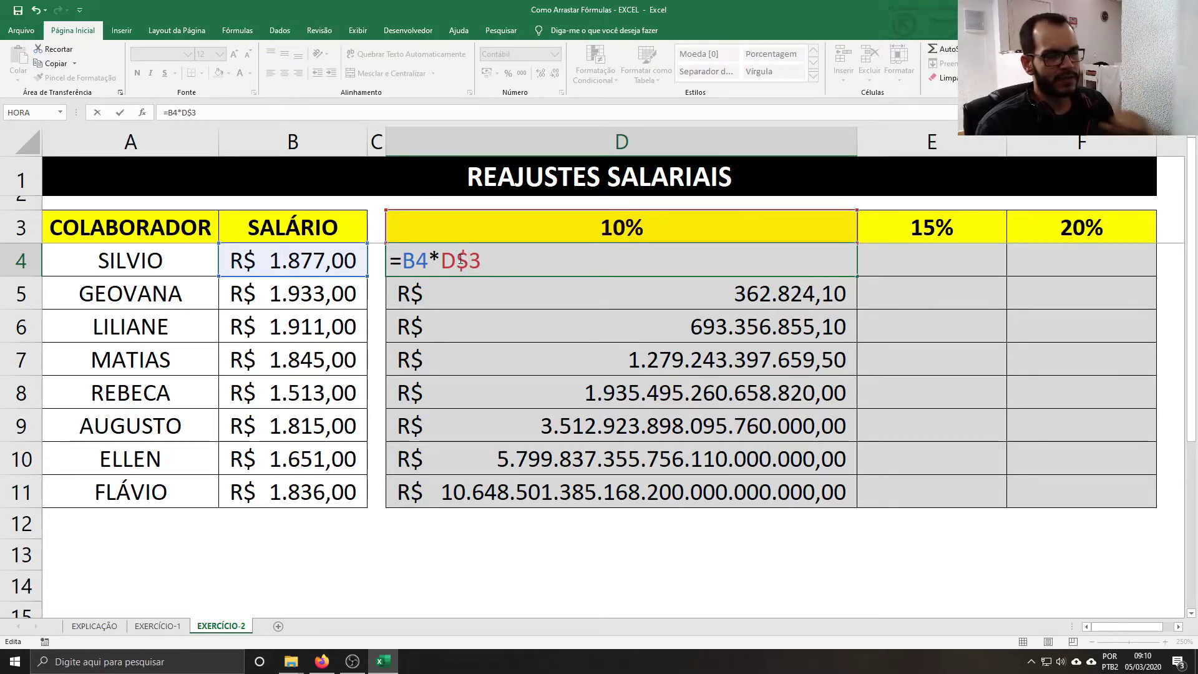
{"action": "key", "text": "Return"}
{"action": "left_click", "coordinate": [837, 259]}
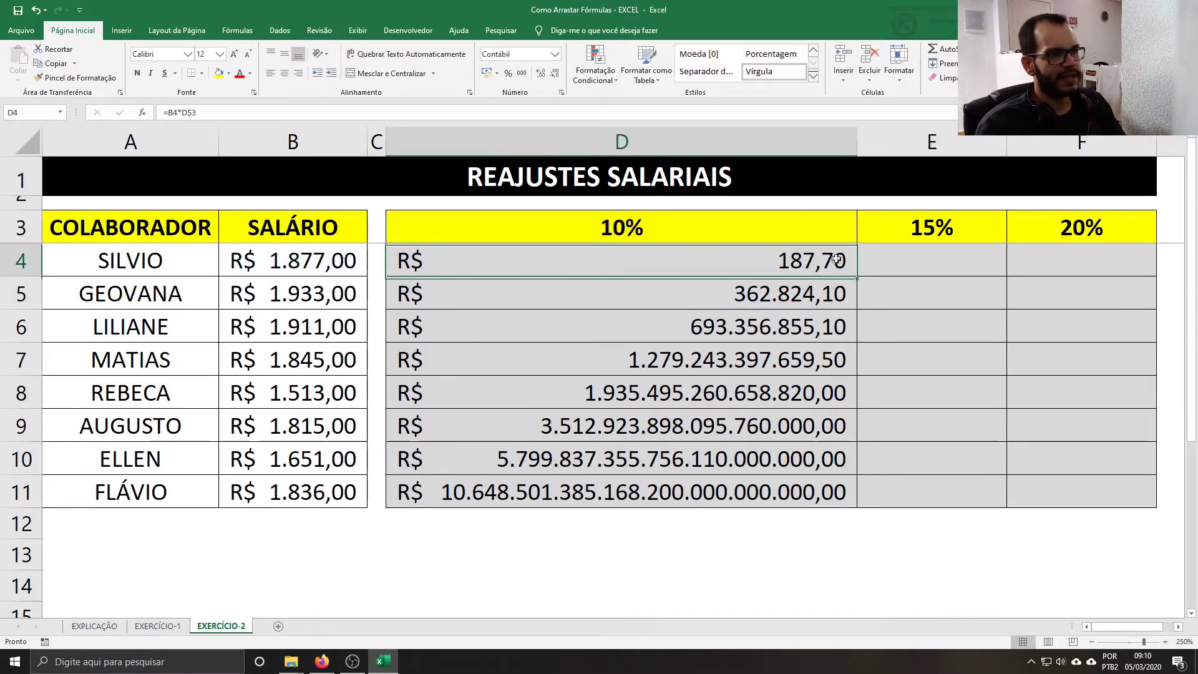
{"action": "left_click_drag", "start_coordinate": [856, 277], "coordinate": [830, 499]}
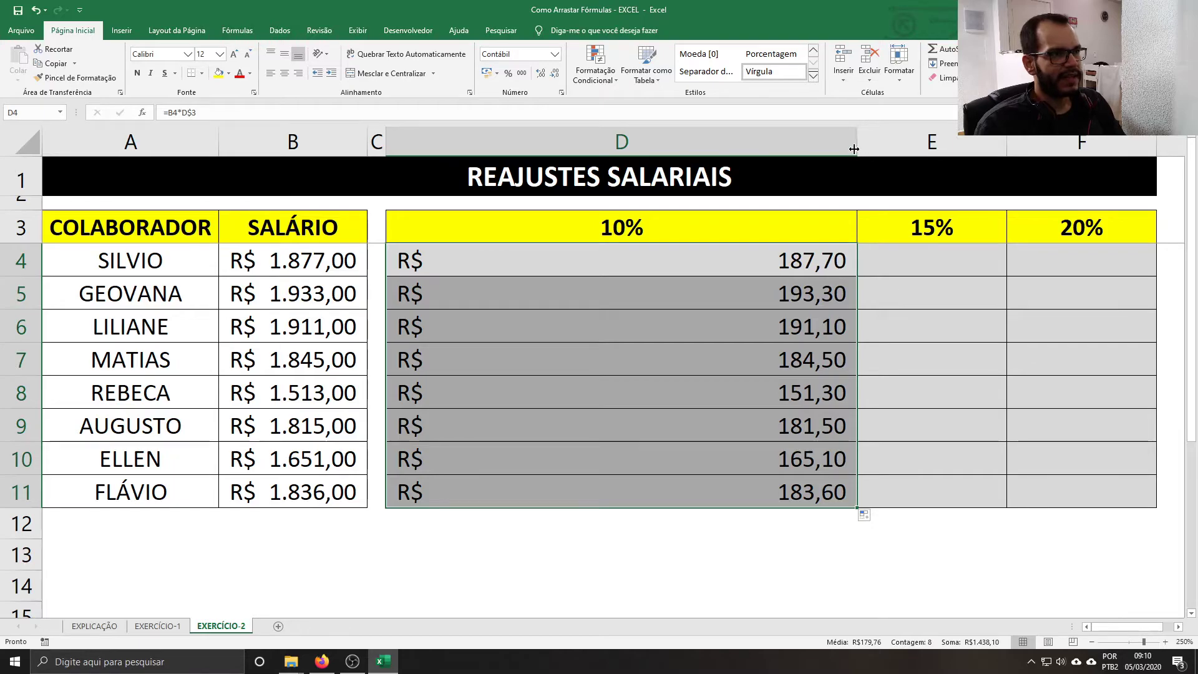
Narrow column D until it is about as wide as columns E and F
{"action": "left_click_drag", "start_coordinate": [854, 149], "coordinate": [507, 148]}
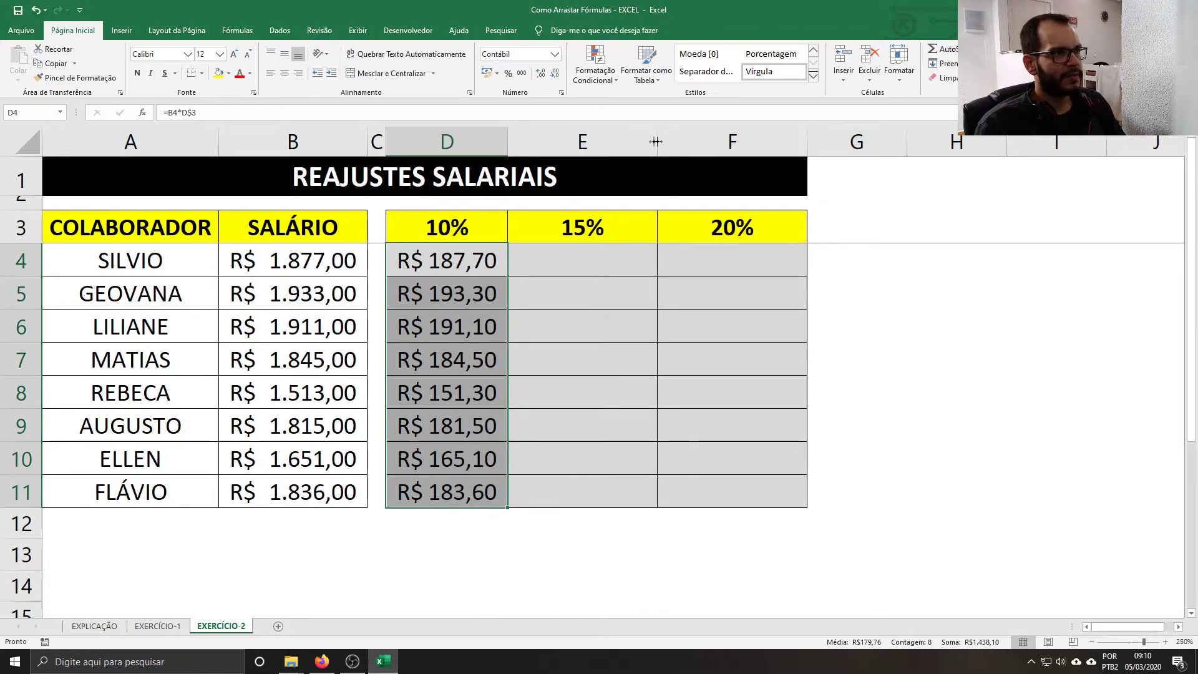
{"action": "left_click", "coordinate": [447, 142]}
{"action": "left_click_drag", "start_coordinate": [508, 142], "coordinate": [535, 141]}
{"action": "left_click", "coordinate": [561, 288]}
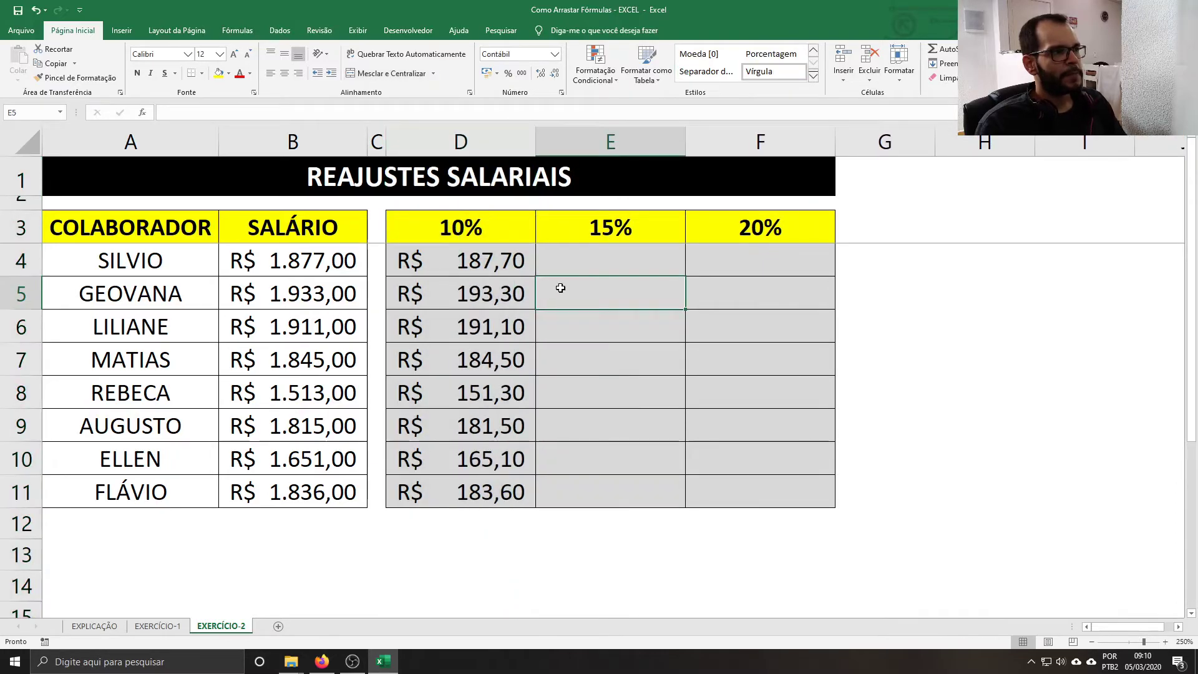
Fill the 10% adjustments in D4:D11 across the 15% and 20% columns to F11
{"action": "left_click", "coordinate": [503, 260]}
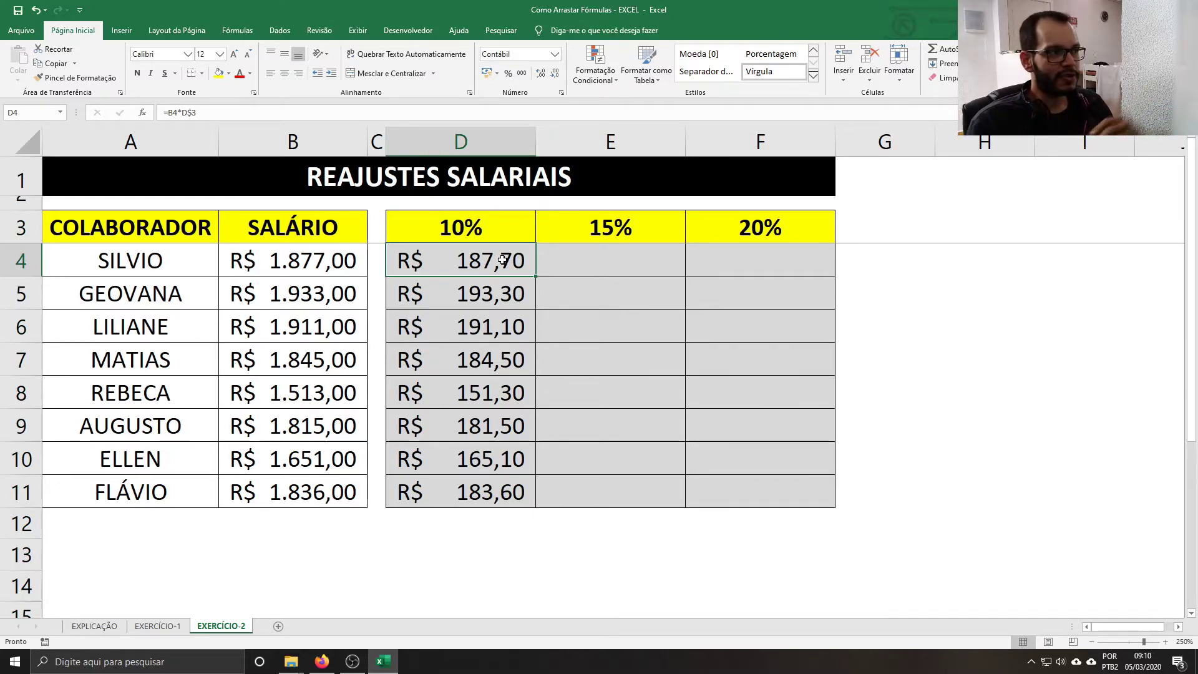
{"action": "left_click_drag", "start_coordinate": [503, 260], "coordinate": [500, 490]}
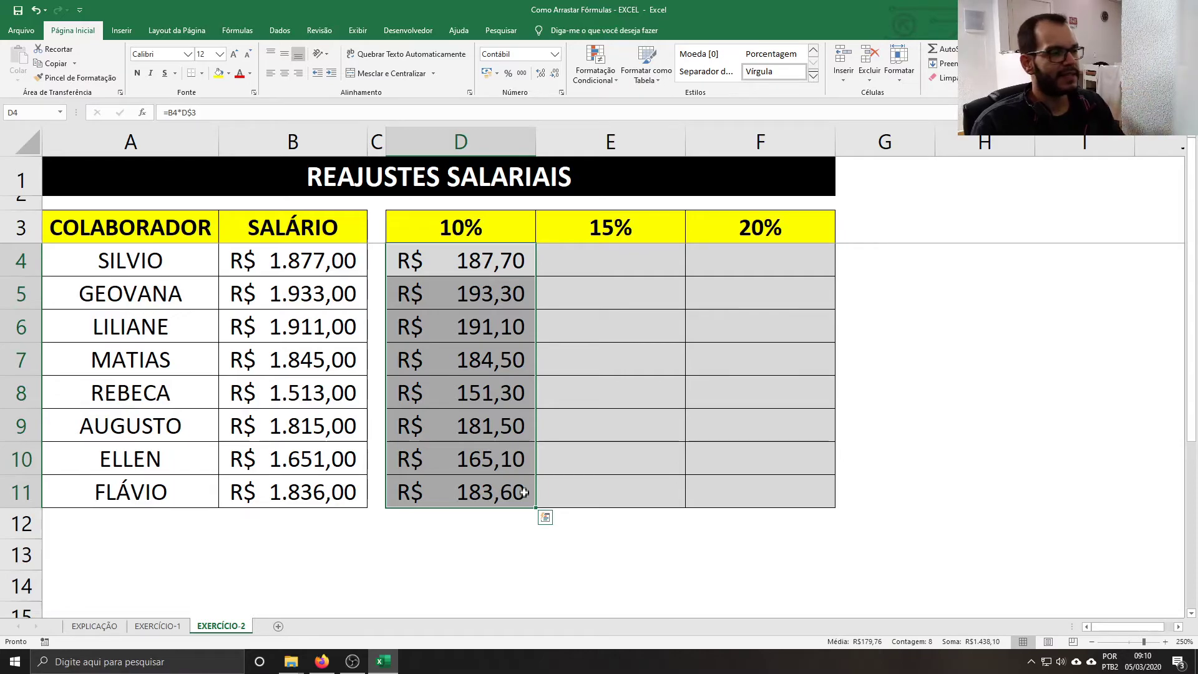
{"action": "left_click_drag", "start_coordinate": [535, 509], "coordinate": [771, 494]}
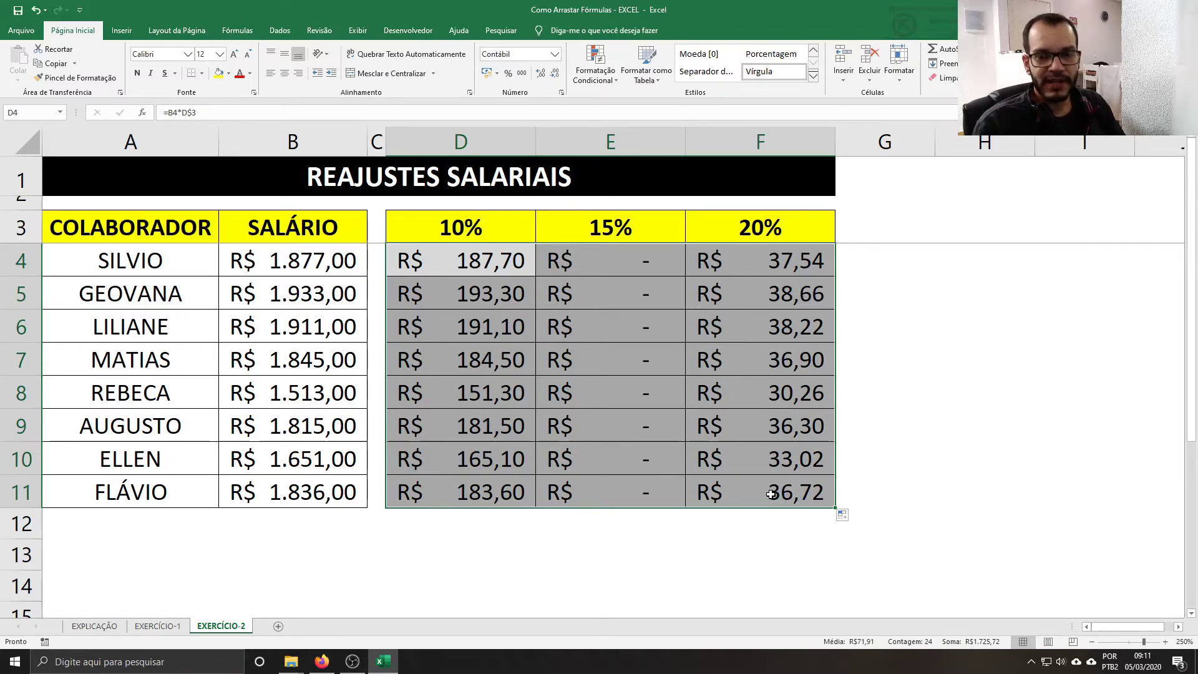
Inspect the cell references in the 10% column's formulas in D4, D7 and D11
{"action": "double_click", "coordinate": [508, 257]}
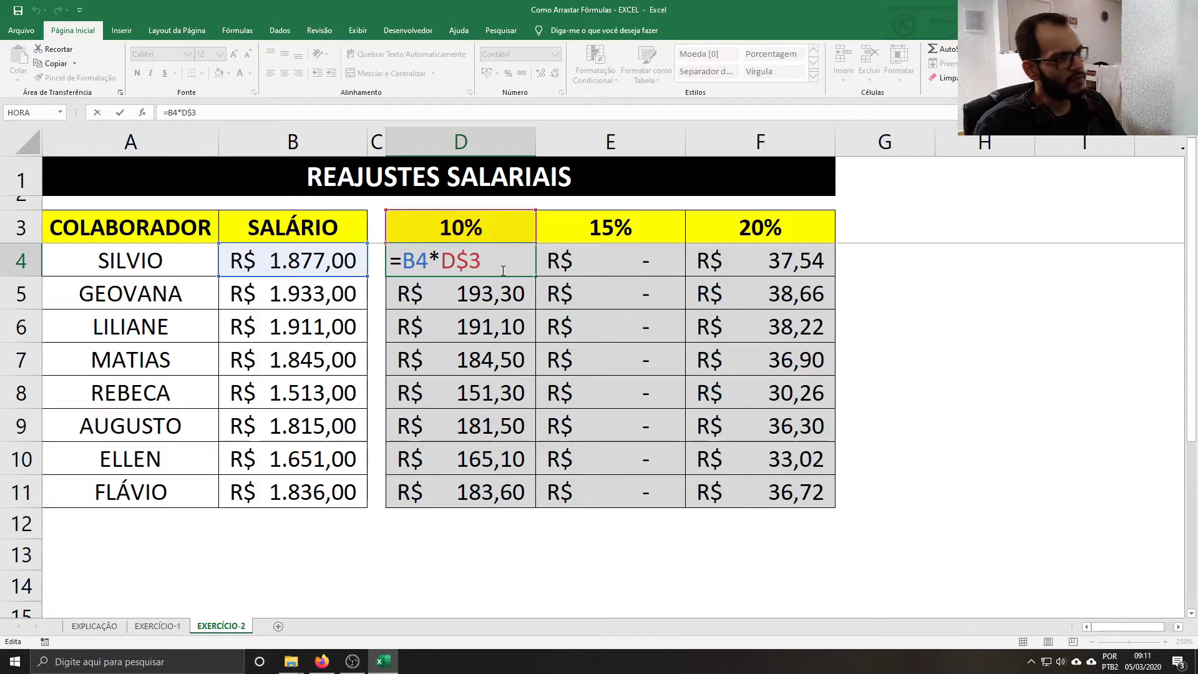
{"action": "key", "text": "Return"}
{"action": "double_click", "coordinate": [499, 357]}
{"action": "key", "text": "Return"}
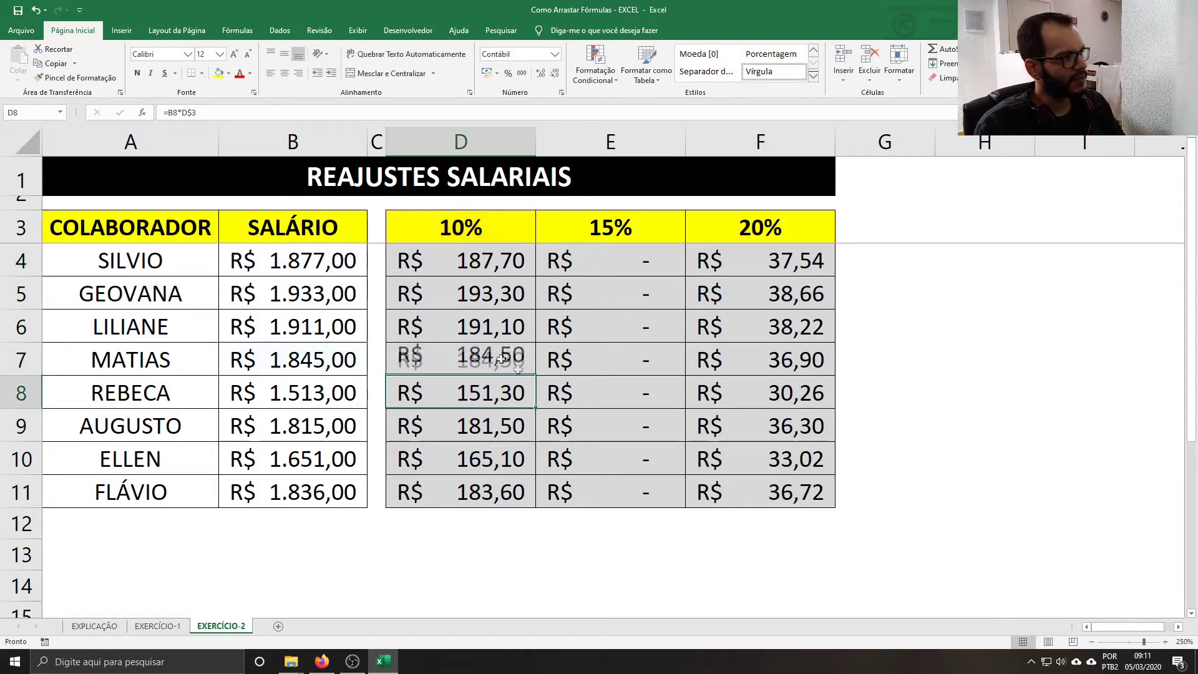
{"action": "double_click", "coordinate": [499, 489]}
{"action": "key", "text": "Return"}
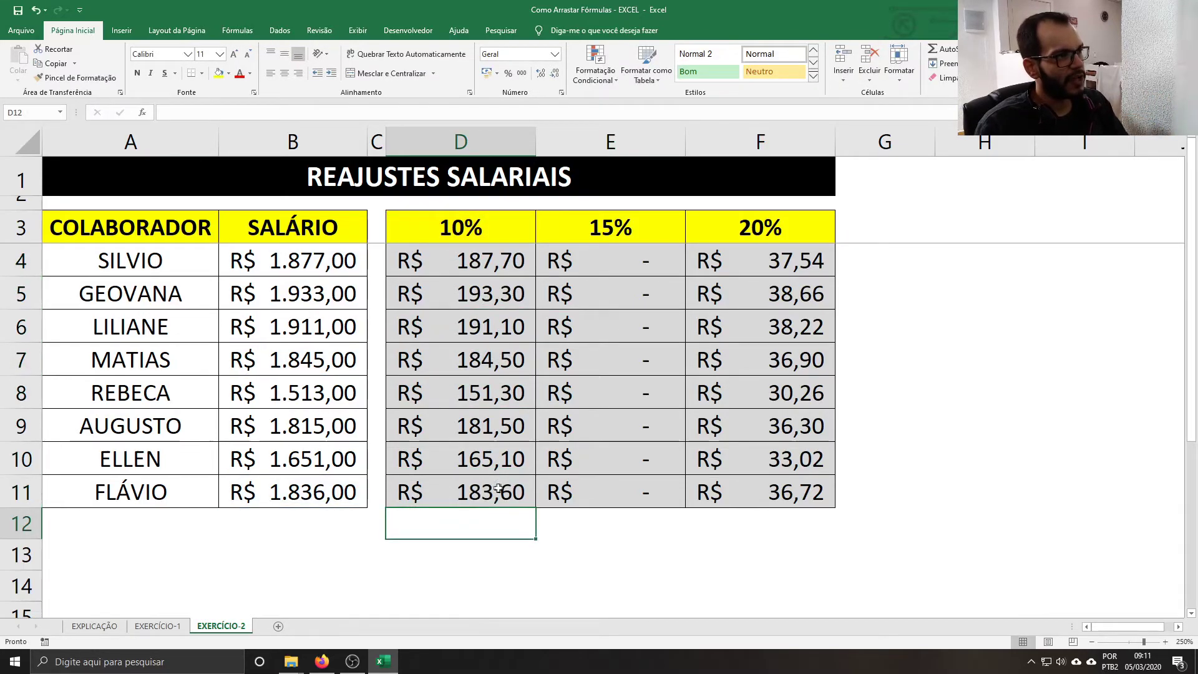
Inspect E4's formula, try B4 instead of C4 as its salary reference, and cancel the edit
{"action": "double_click", "coordinate": [633, 264]}
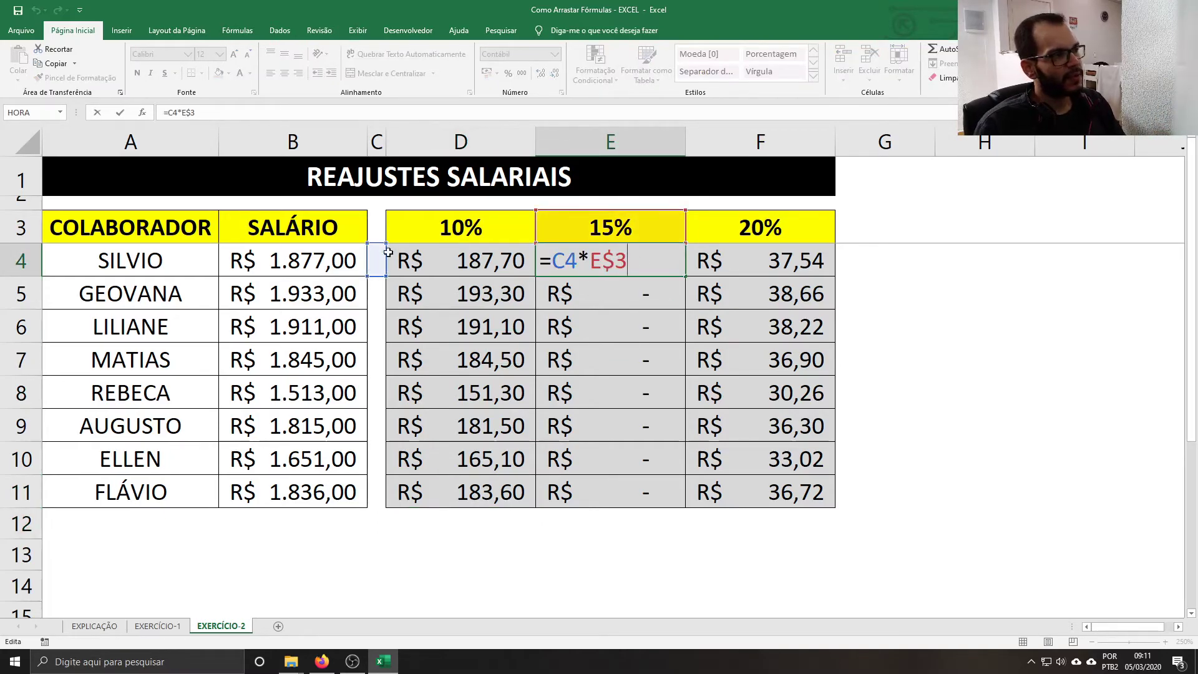
{"action": "mouse_move", "coordinate": [381, 248]}
{"action": "left_mouse_down"}
{"action": "mouse_move", "coordinate": [352, 251]}
{"action": "mouse_move", "coordinate": [372, 254]}
{"action": "left_mouse_up"}
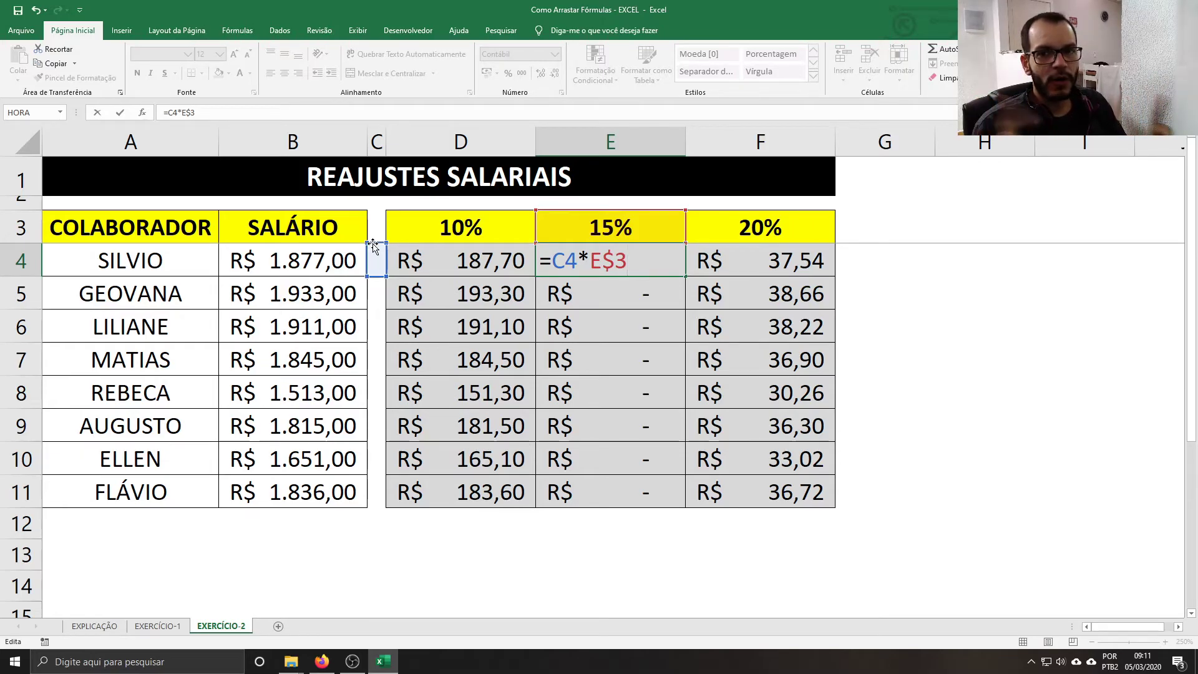
{"action": "left_click_drag", "start_coordinate": [375, 248], "coordinate": [333, 250]}
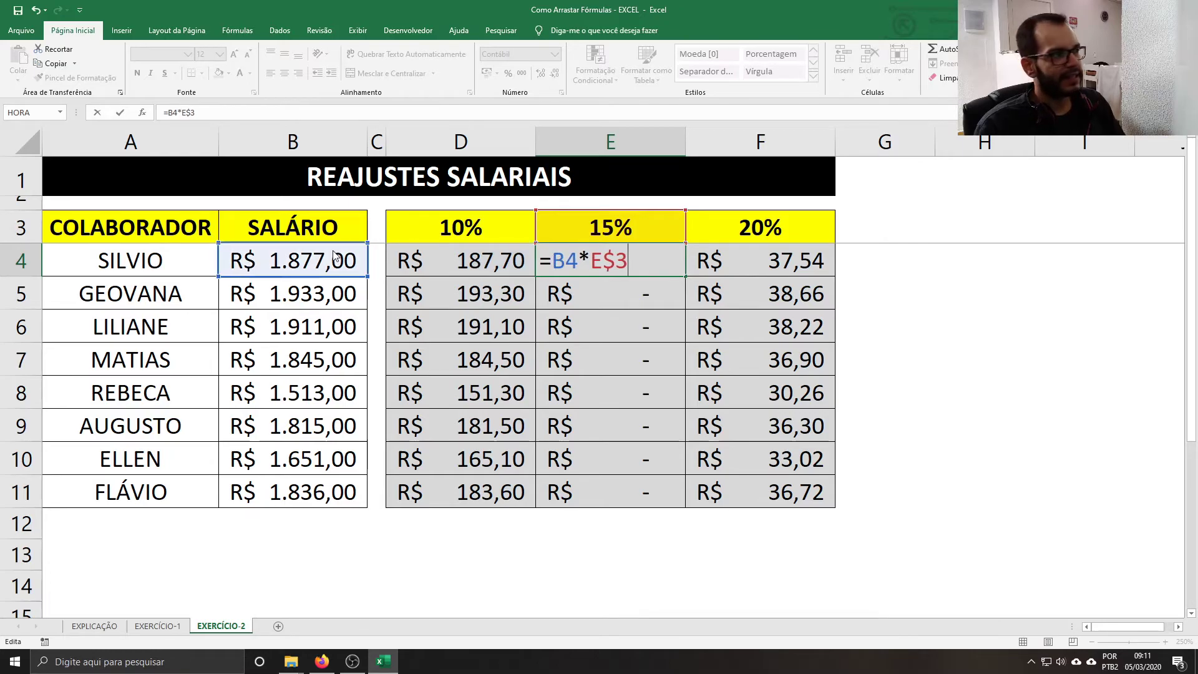
{"action": "key", "text": "Escape"}
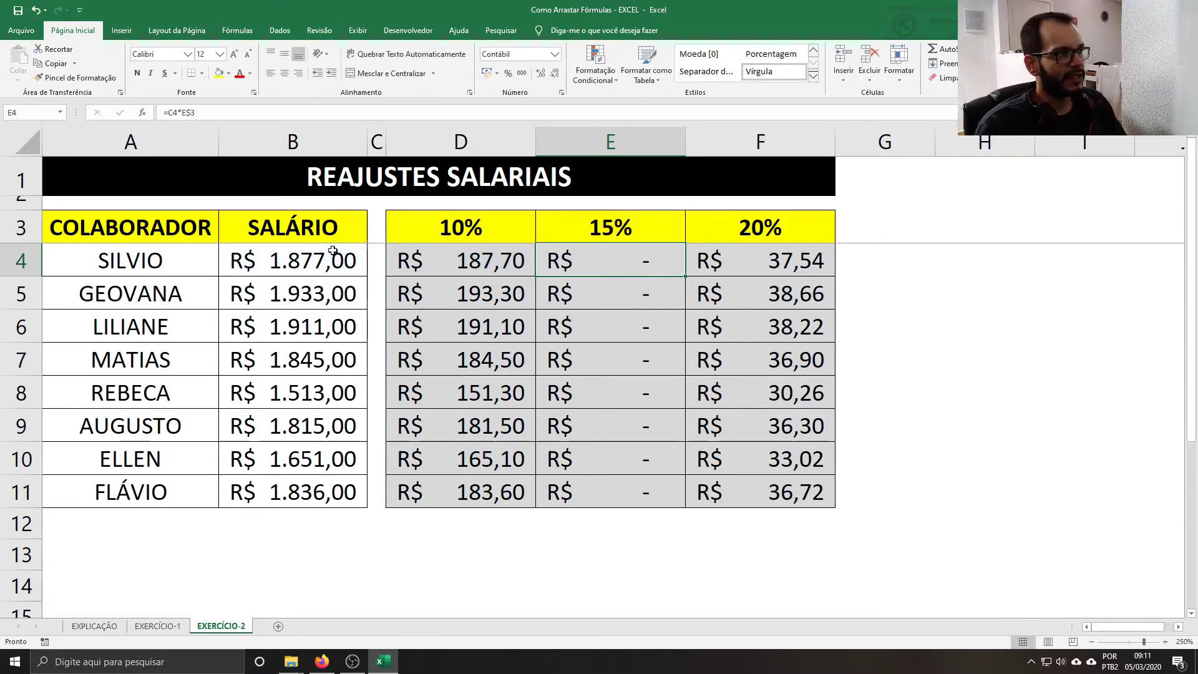
Lock the salary's column in D4 so the formula is =$B4*D$3, and fill it down and across through F11
{"action": "left_click", "coordinate": [501, 261]}
{"action": "double_click", "coordinate": [502, 261]}
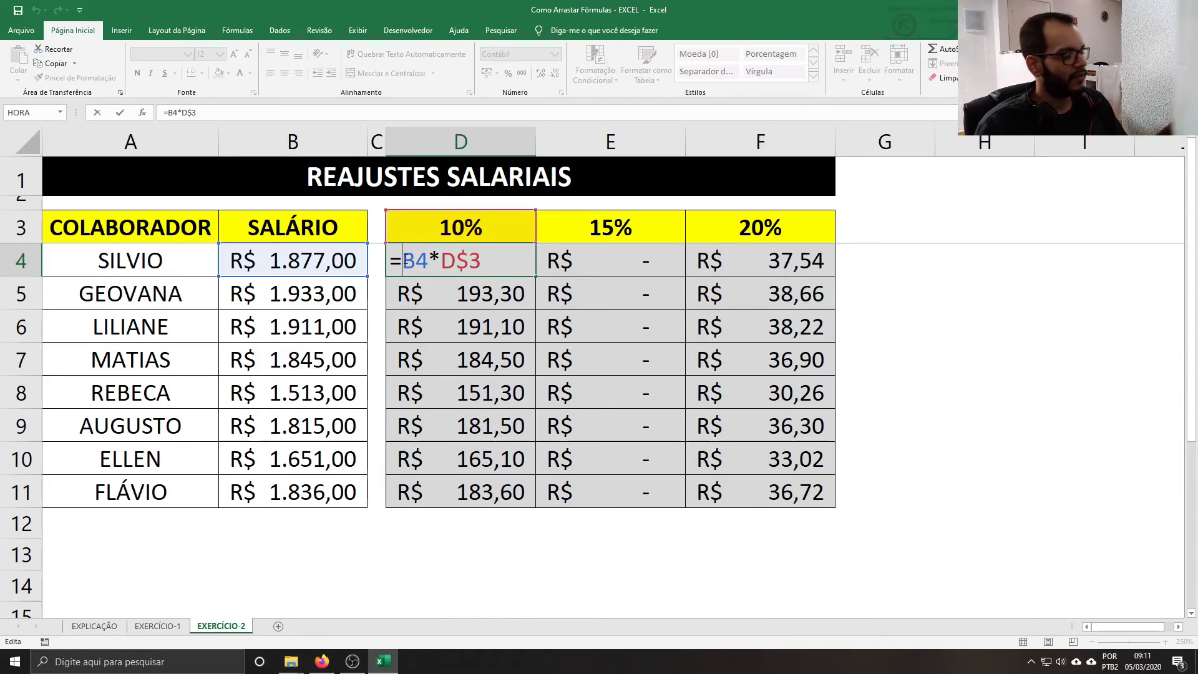
{"action": "type", "text": "$"}
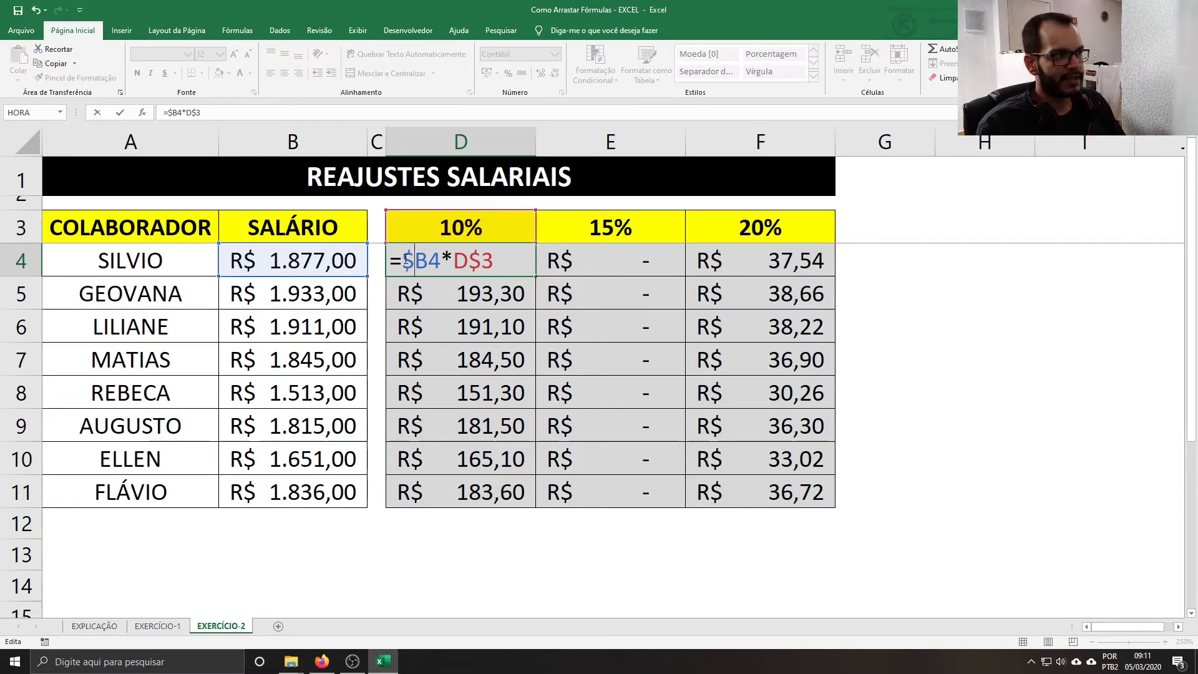
{"action": "key", "text": "Return"}
{"action": "left_click", "coordinate": [490, 259]}
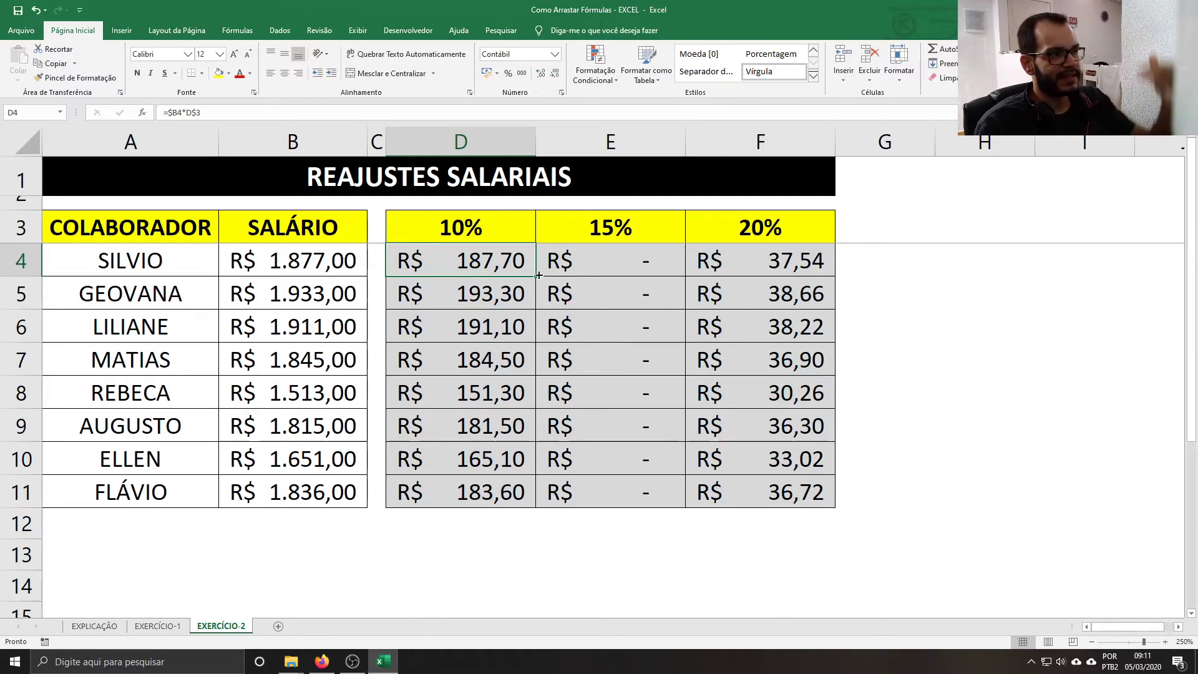
{"action": "left_click_drag", "start_coordinate": [538, 275], "coordinate": [529, 502]}
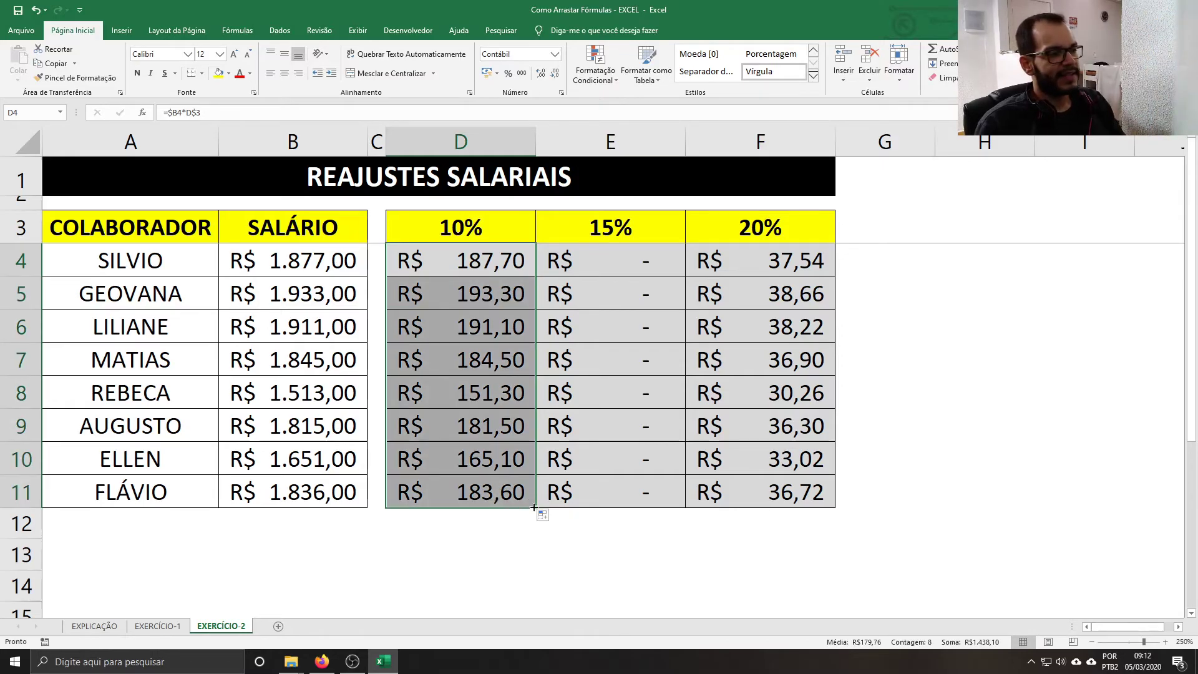
{"action": "left_click_drag", "start_coordinate": [535, 509], "coordinate": [668, 505]}
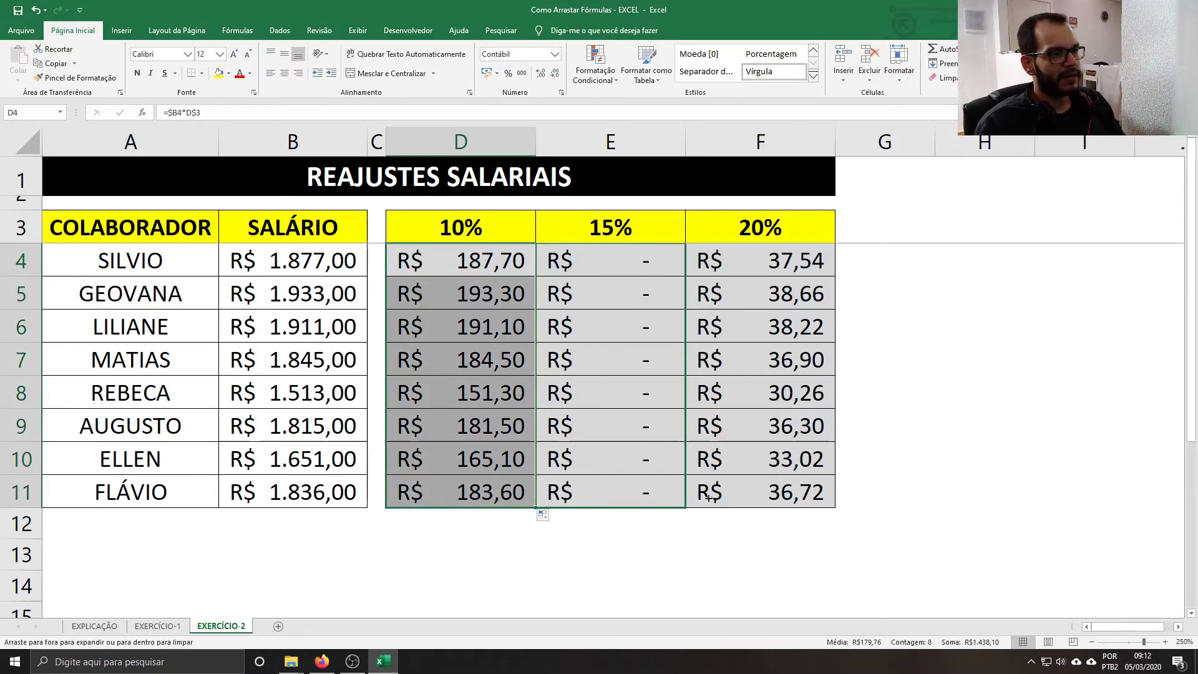
{"action": "left_click_drag", "start_coordinate": [763, 497], "coordinate": [763, 497]}
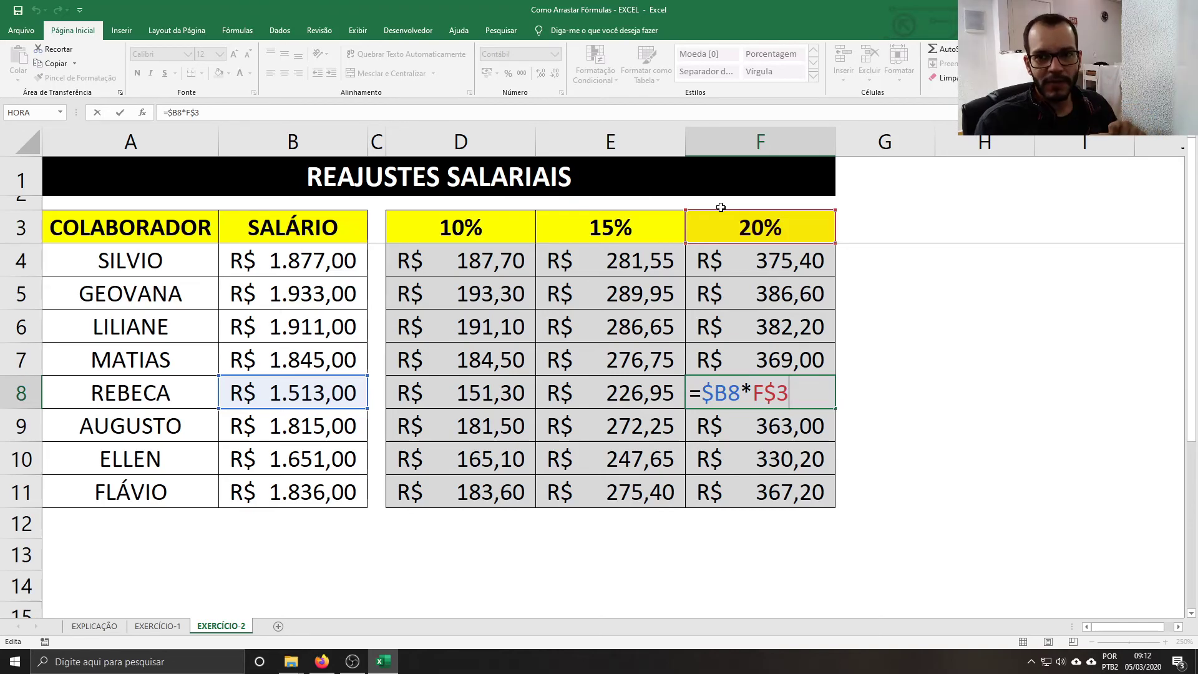
{"action": "key", "text": "Return"}
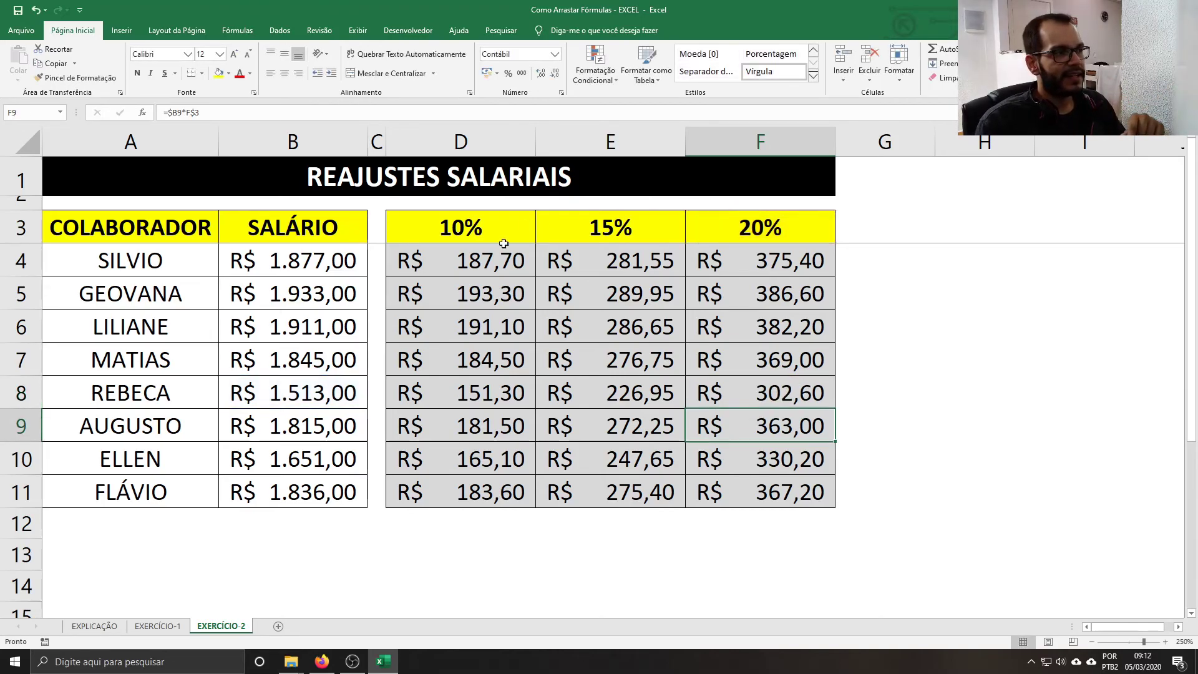
Remove both dollar signs from D4's formula so that it is =B4*D3
{"action": "double_click", "coordinate": [476, 261]}
{"action": "key", "text": "BackSpace"}
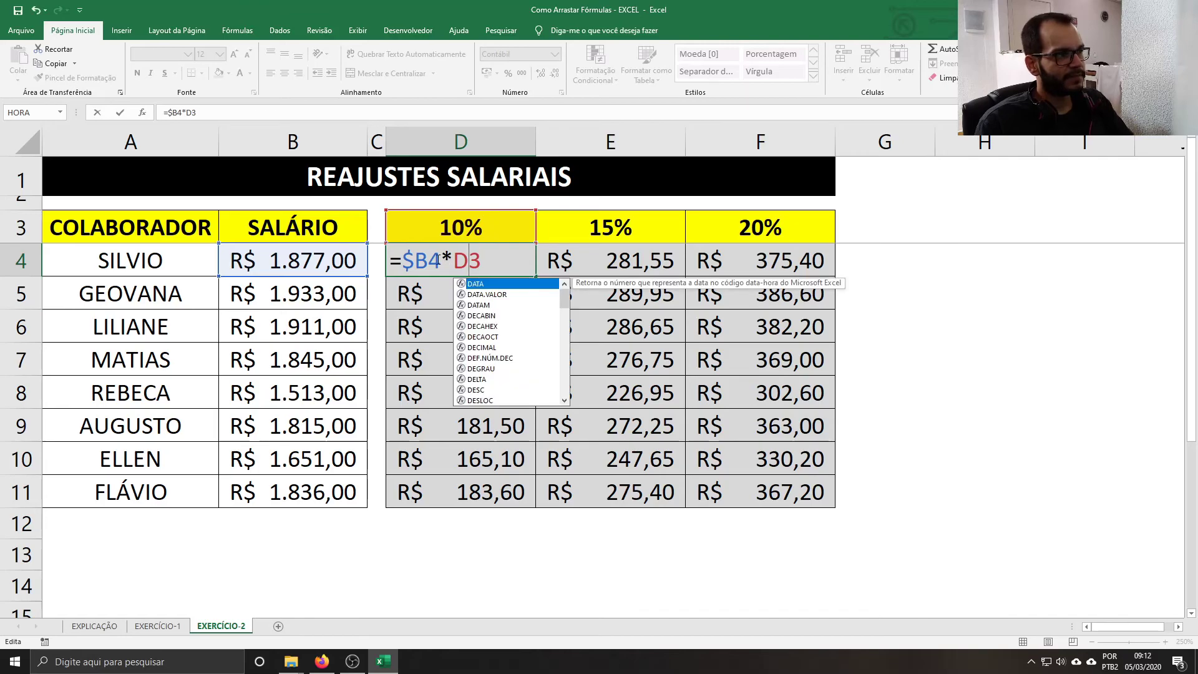
{"action": "left_click", "coordinate": [415, 261]}
{"action": "key", "text": "BackSpace"}
{"action": "key", "text": "Return"}
Fill D4's unlocked formula down to D9 to check the references in D7, and undo the fill
{"action": "left_click", "coordinate": [523, 266]}
{"action": "left_click_drag", "start_coordinate": [535, 276], "coordinate": [528, 440]}
{"action": "double_click", "coordinate": [500, 357]}
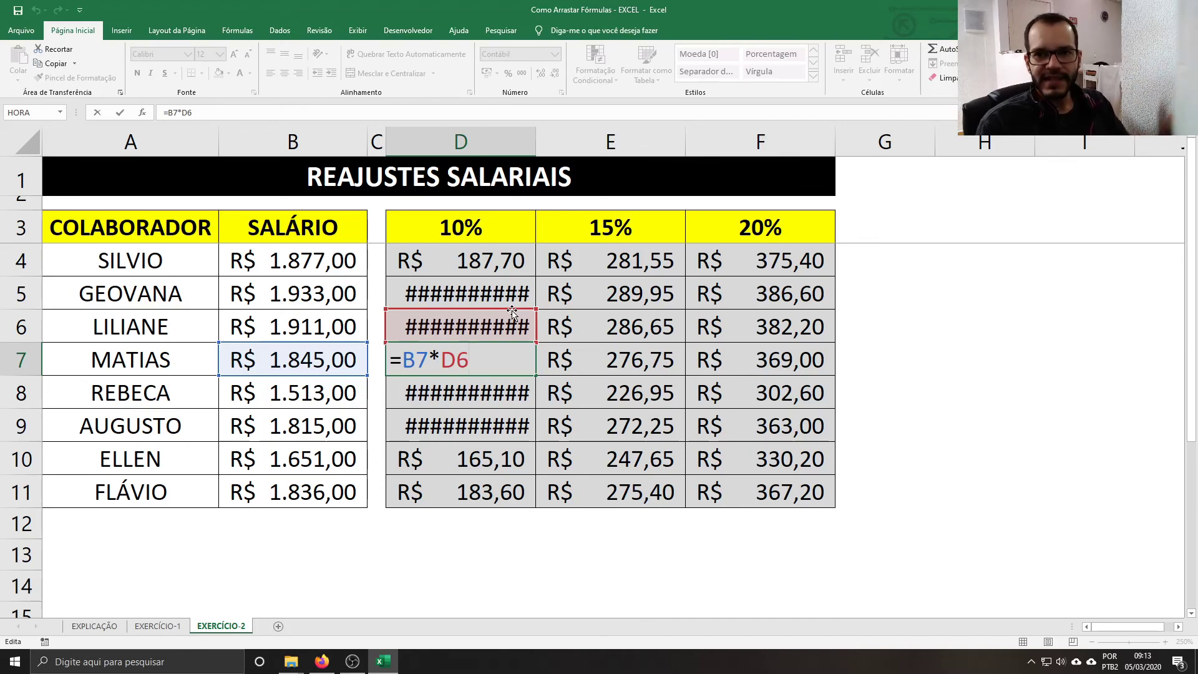
{"action": "key", "text": "Escape"}
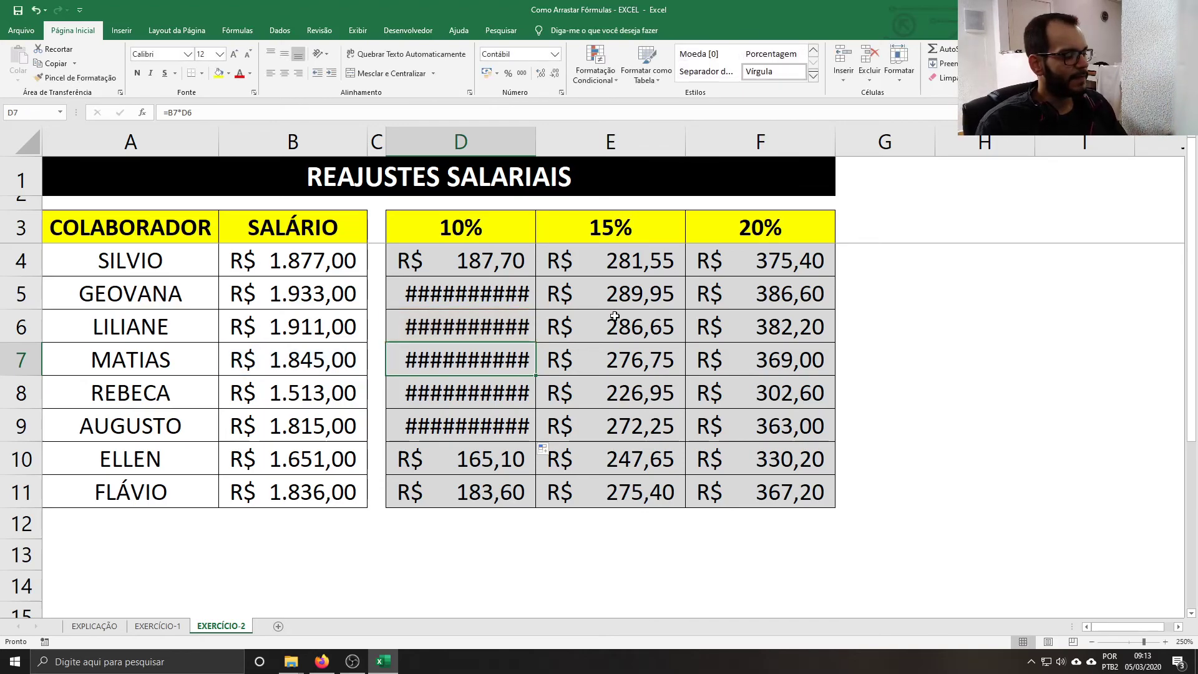
{"action": "key", "text": "ctrl+z"}
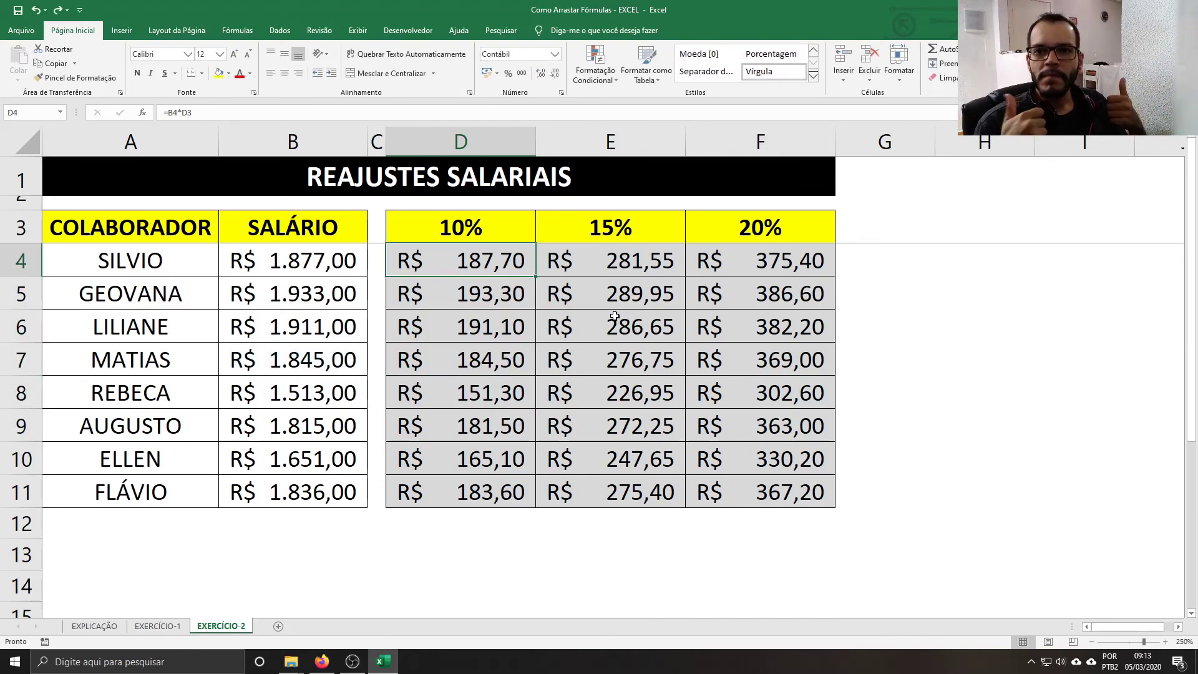